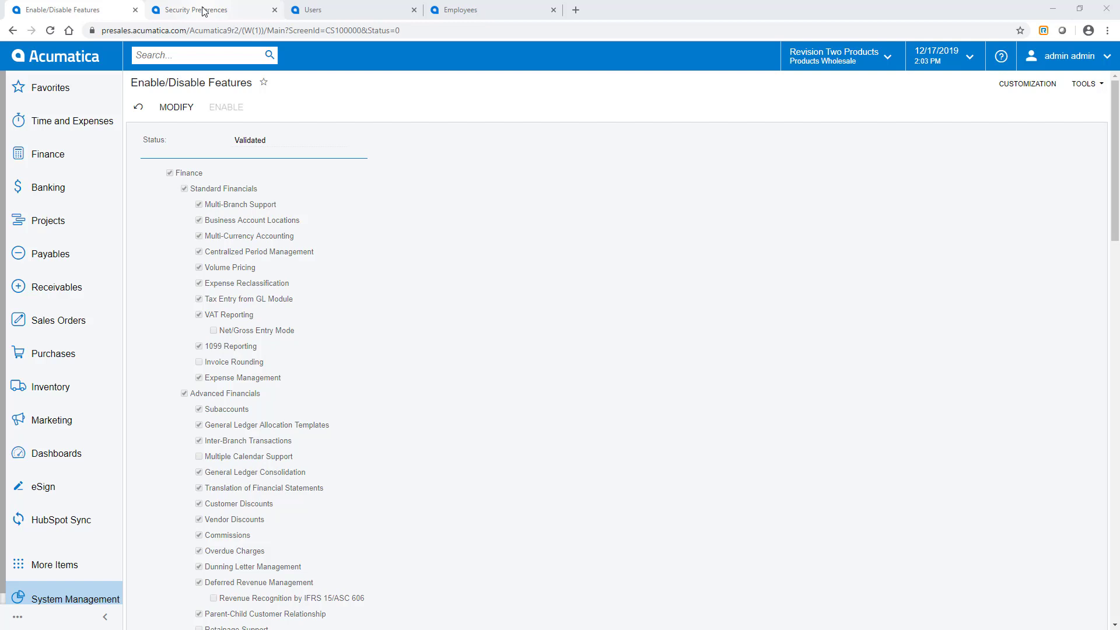
# - On Security Preferences, leave the global Two-factor Authentication policy at None
pyautogui.click(204, 11)
pyautogui.click(342, 270)
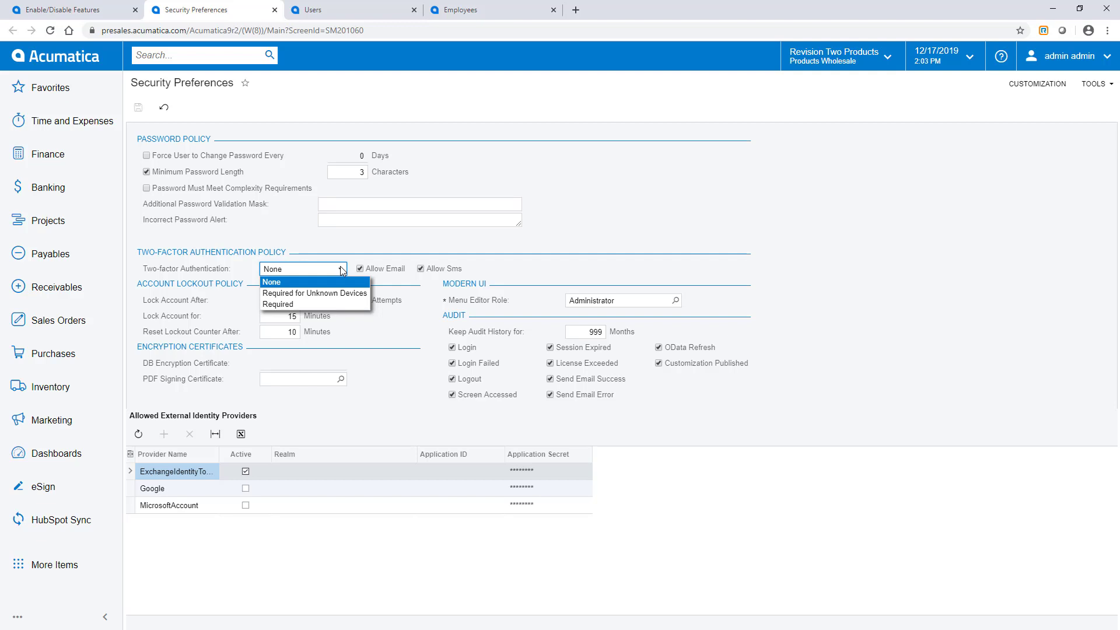
pyautogui.click(342, 269)
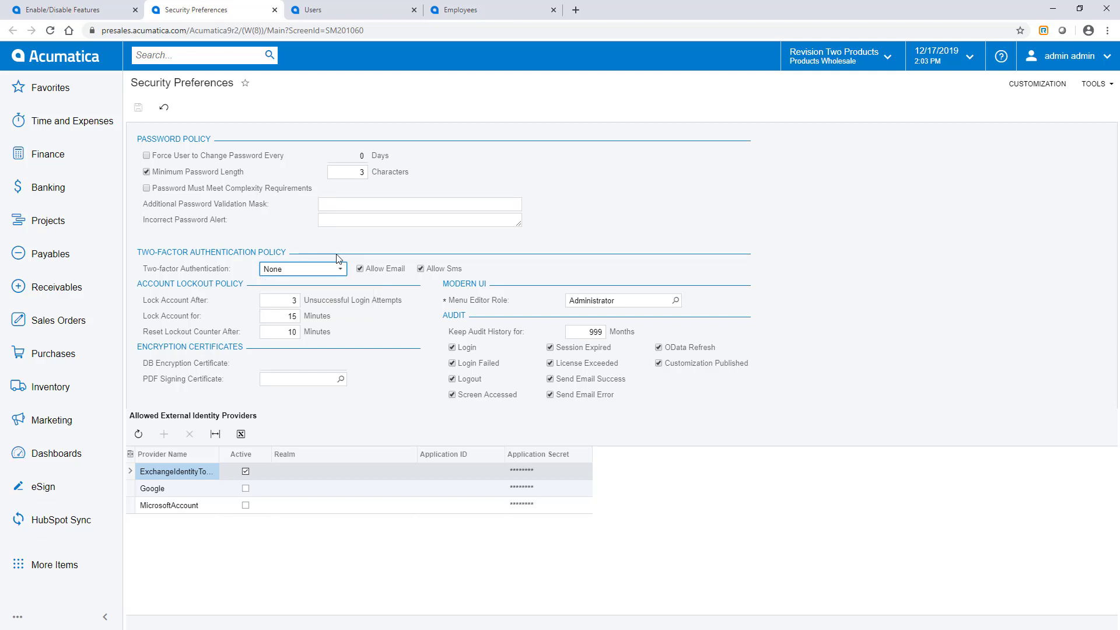
# - Load the user's record, tick Override Security Preferences, set Two-Factor authentication to Required, and save
pyautogui.click(340, 11)
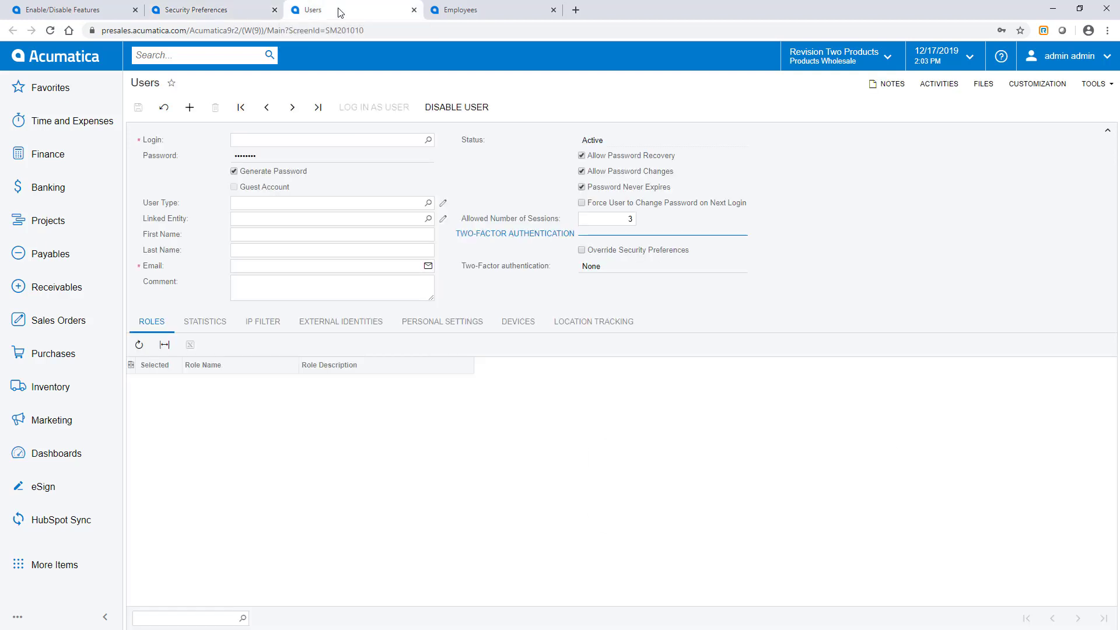
pyautogui.click(290, 142)
pyautogui.write('becher')
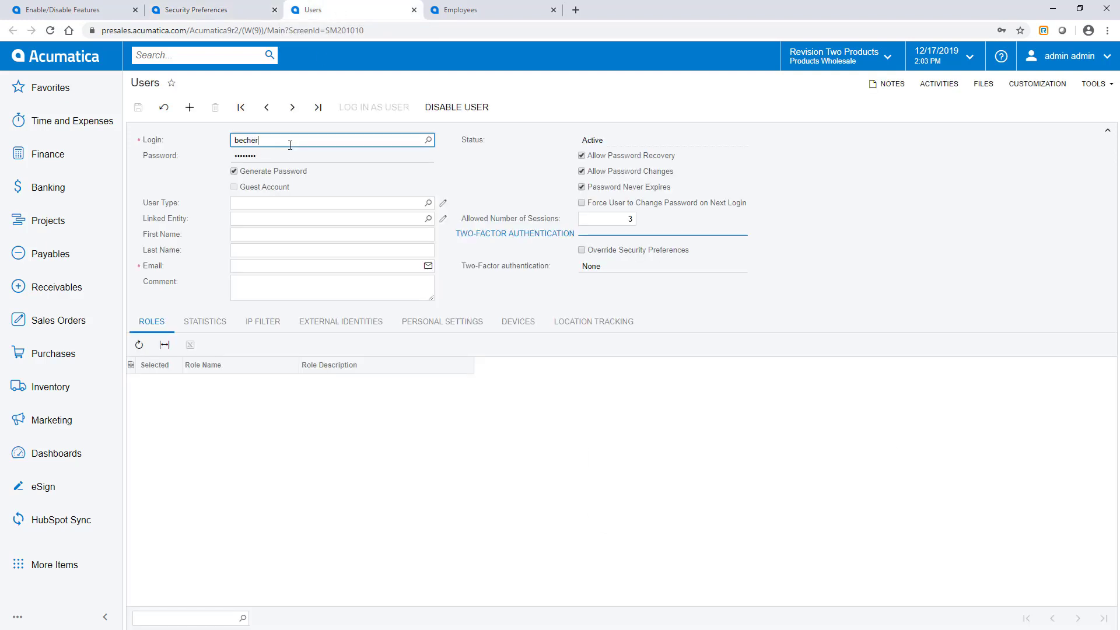
pyautogui.press('Tab')
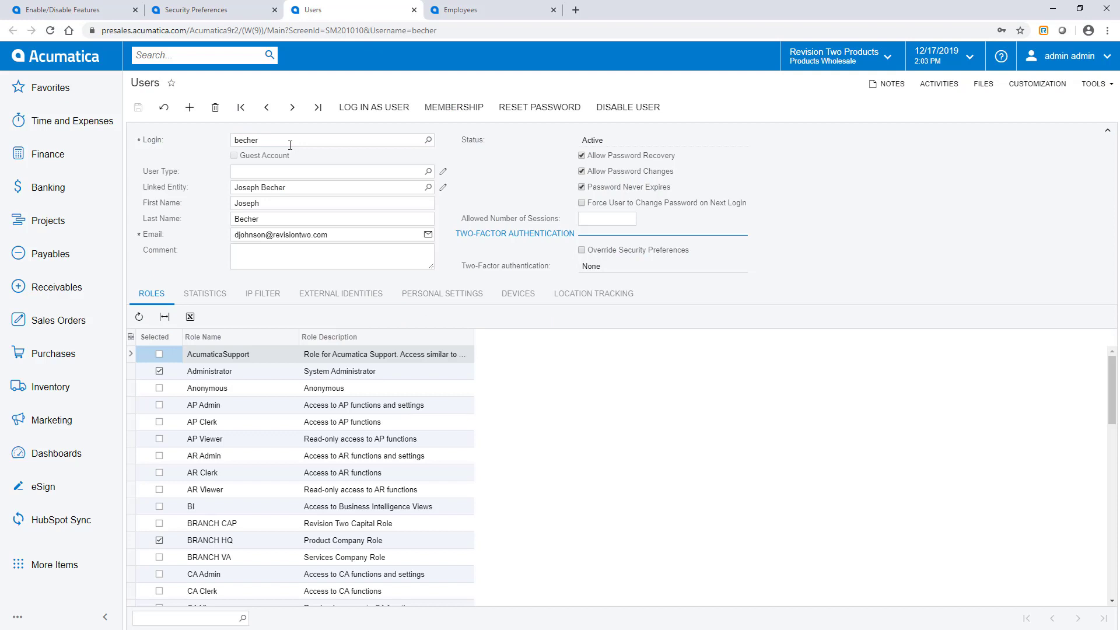
pyautogui.click(582, 249)
pyautogui.click(593, 266)
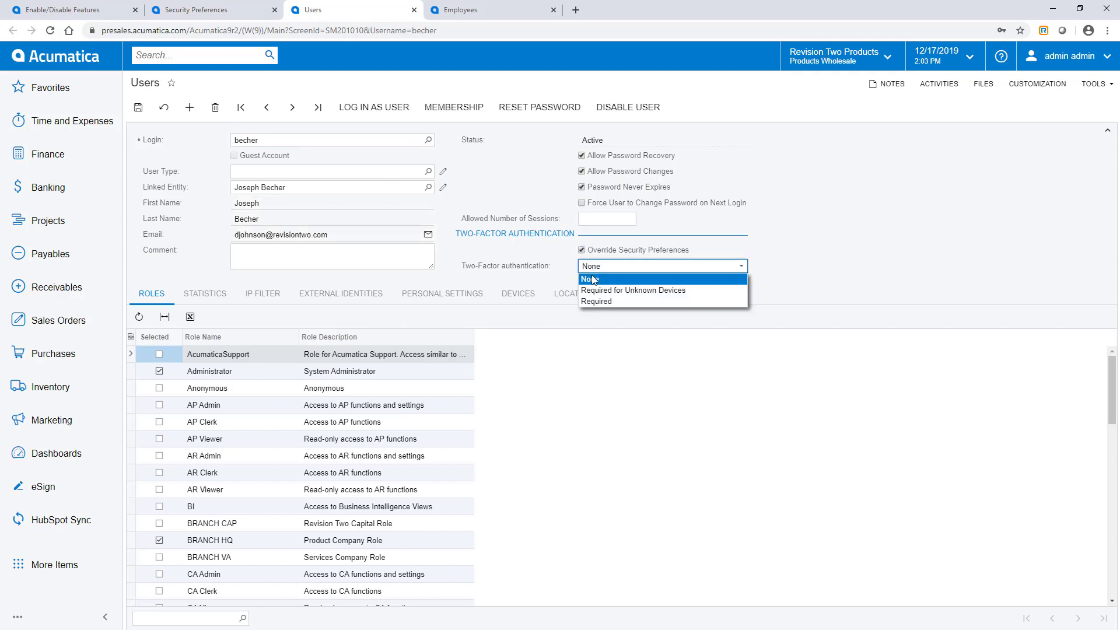
pyautogui.click(596, 301)
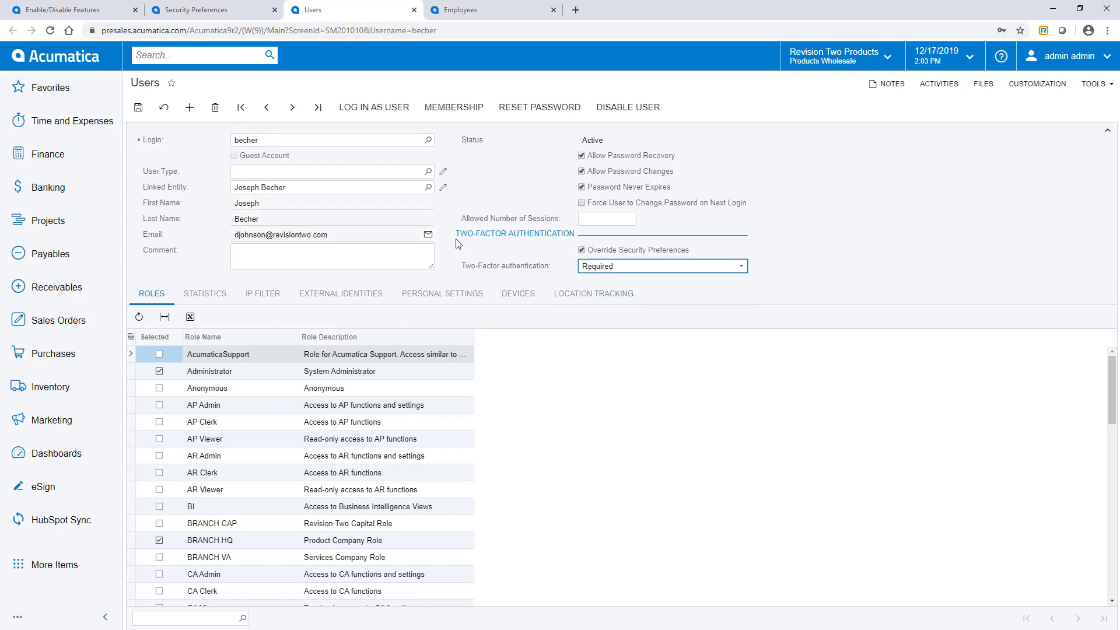
pyautogui.click(138, 107)
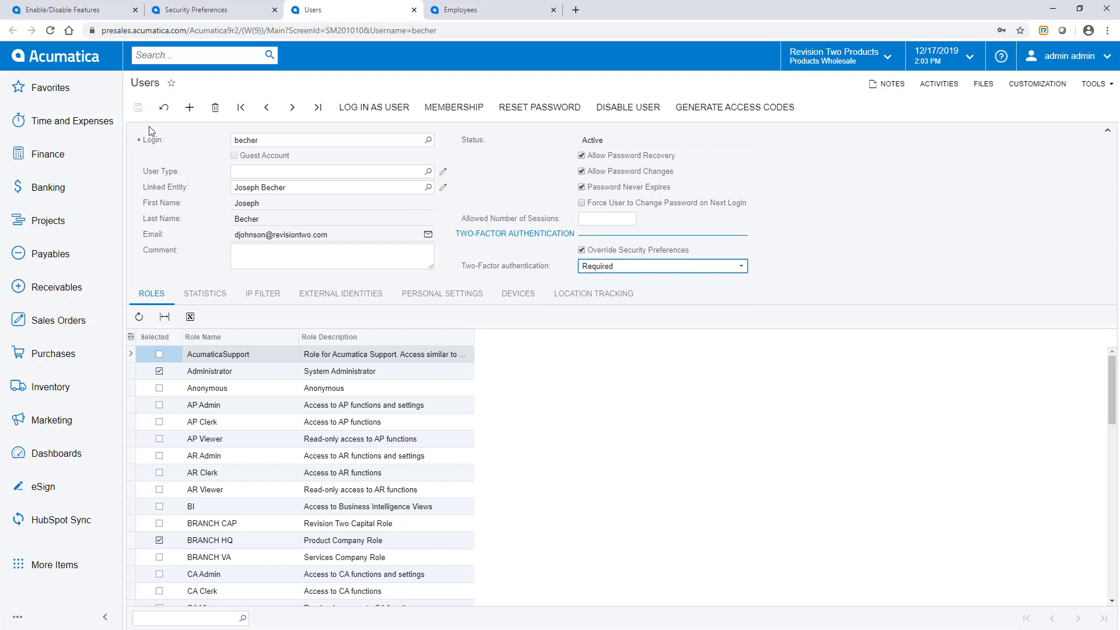
# - Check the linked employee's Email, then view the user's registered devices on the Devices tab
pyautogui.click(448, 14)
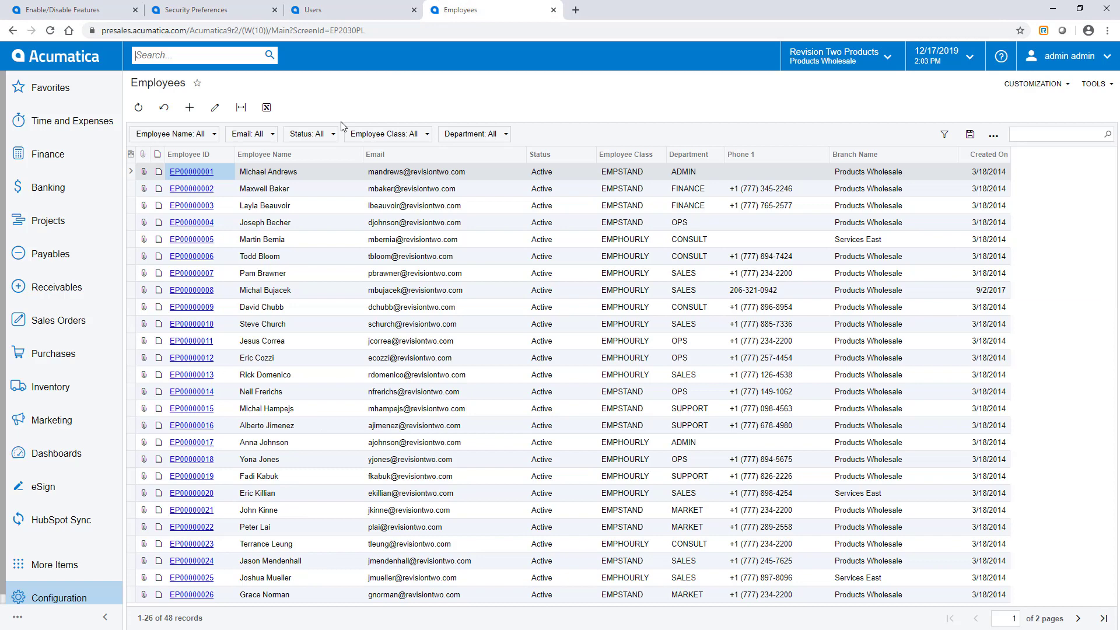
pyautogui.click(190, 224)
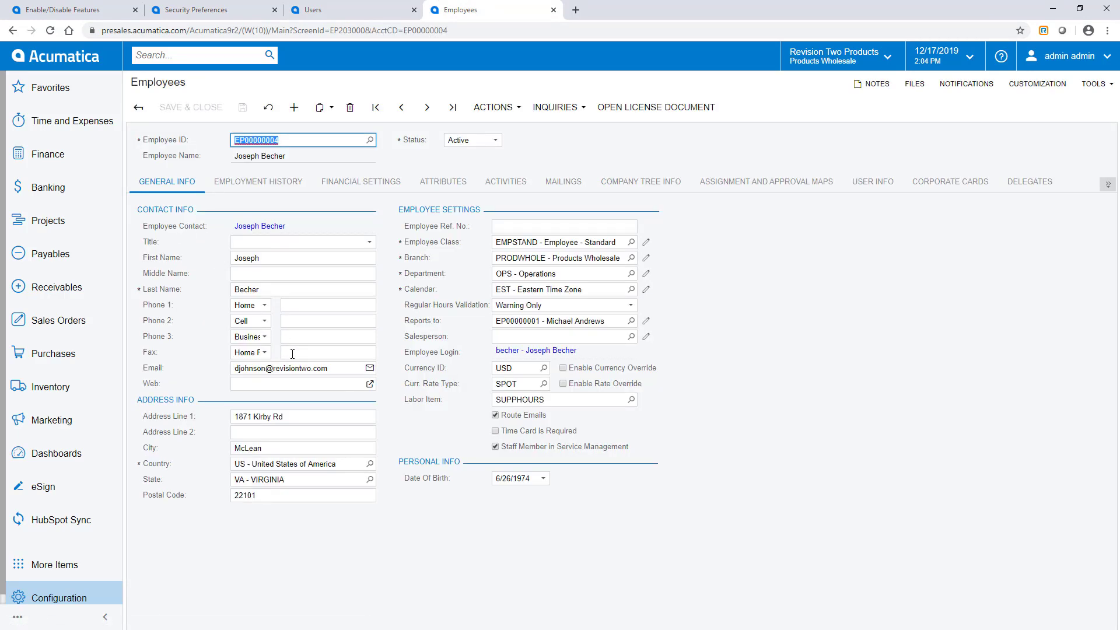
pyautogui.click(307, 368)
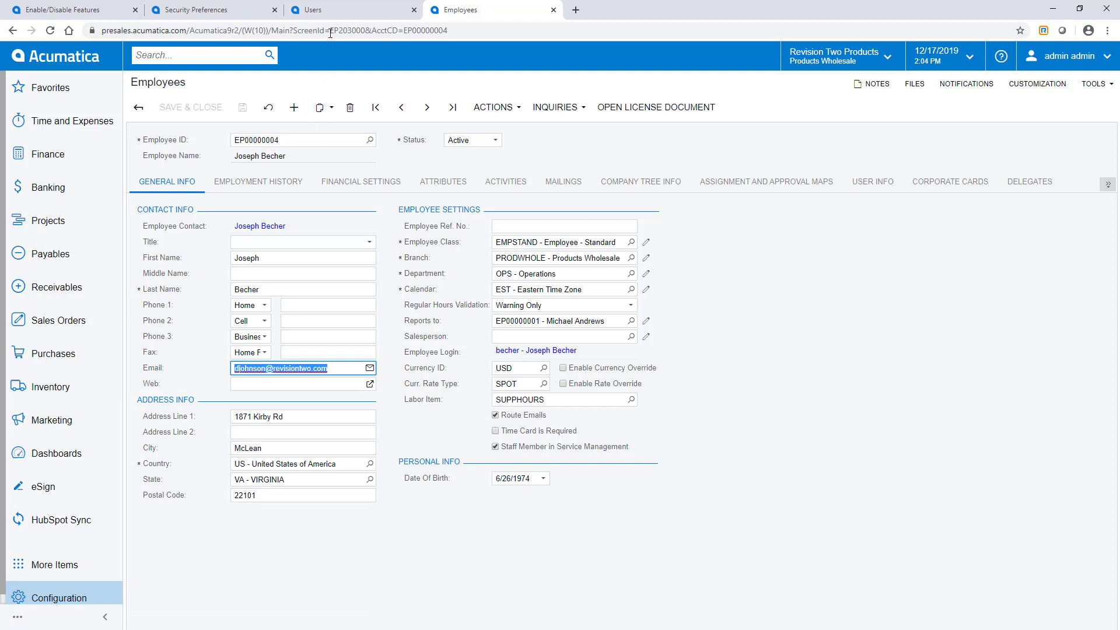
pyautogui.click(327, 13)
pyautogui.click(517, 294)
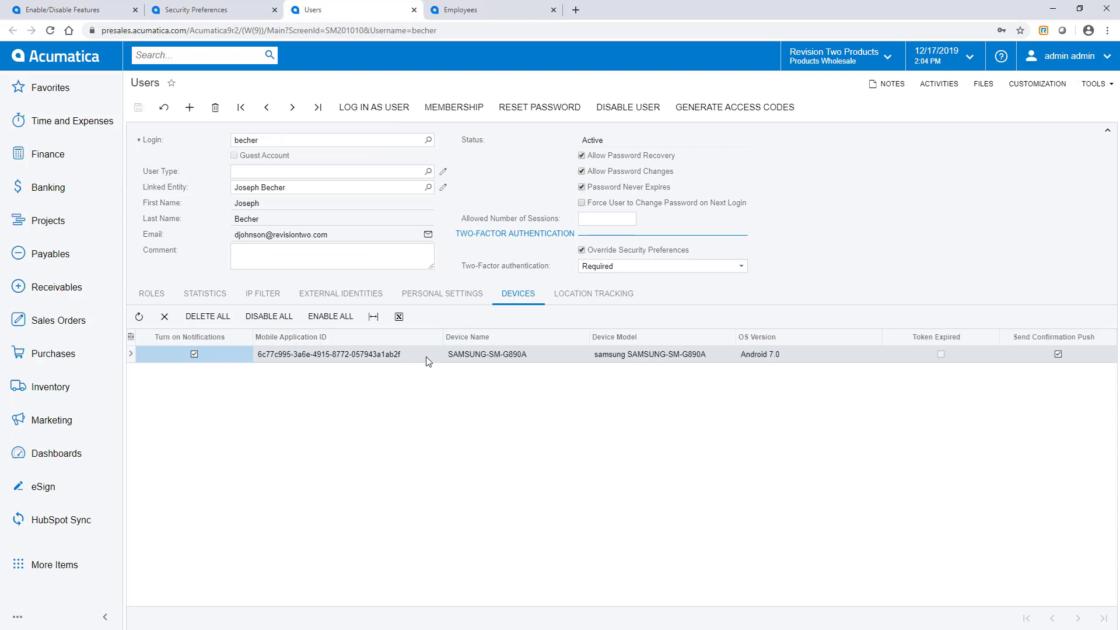
# - Inspect the registered Samsung SM-G890A Android device entry
pyautogui.click(426, 355)
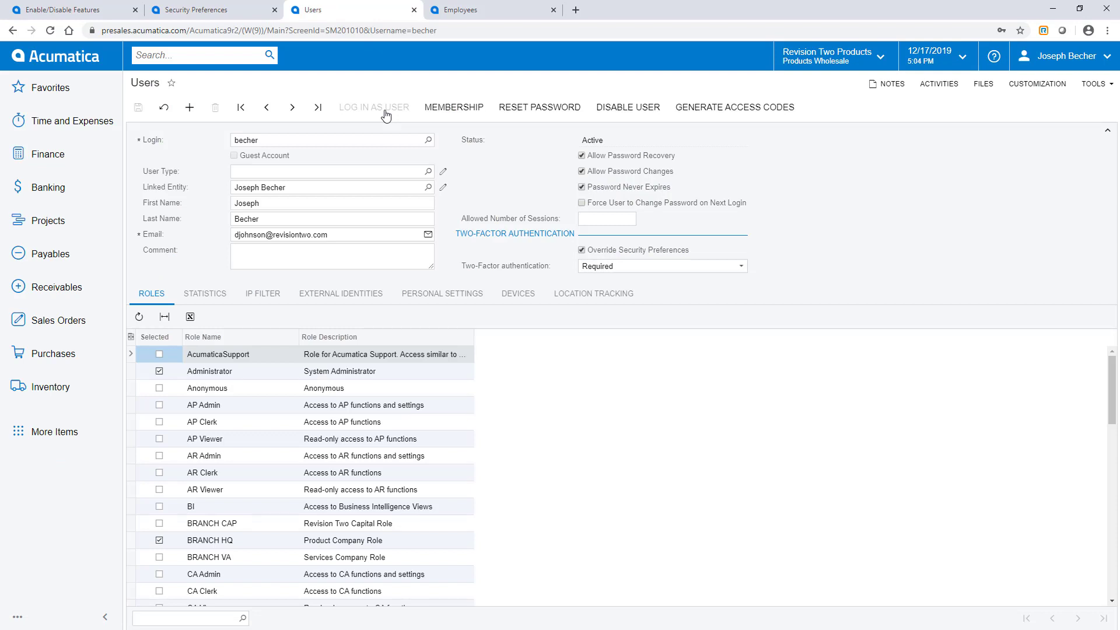
# - Open My Profile and check the Phone number used for SMS codes, leaving it unchanged
pyautogui.click(1059, 56)
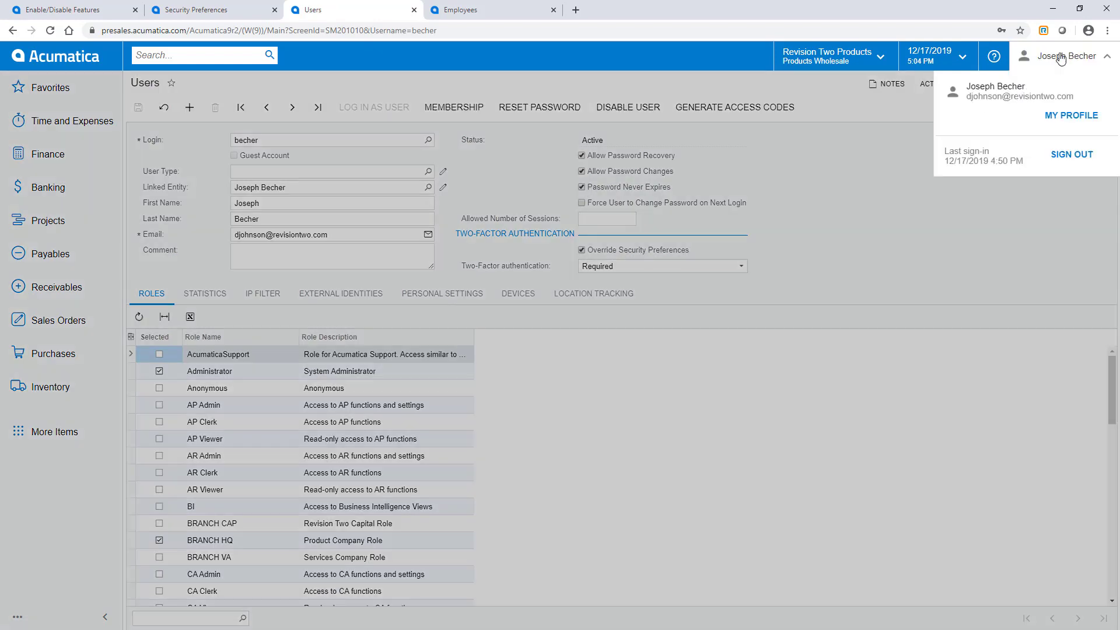
pyautogui.click(1054, 113)
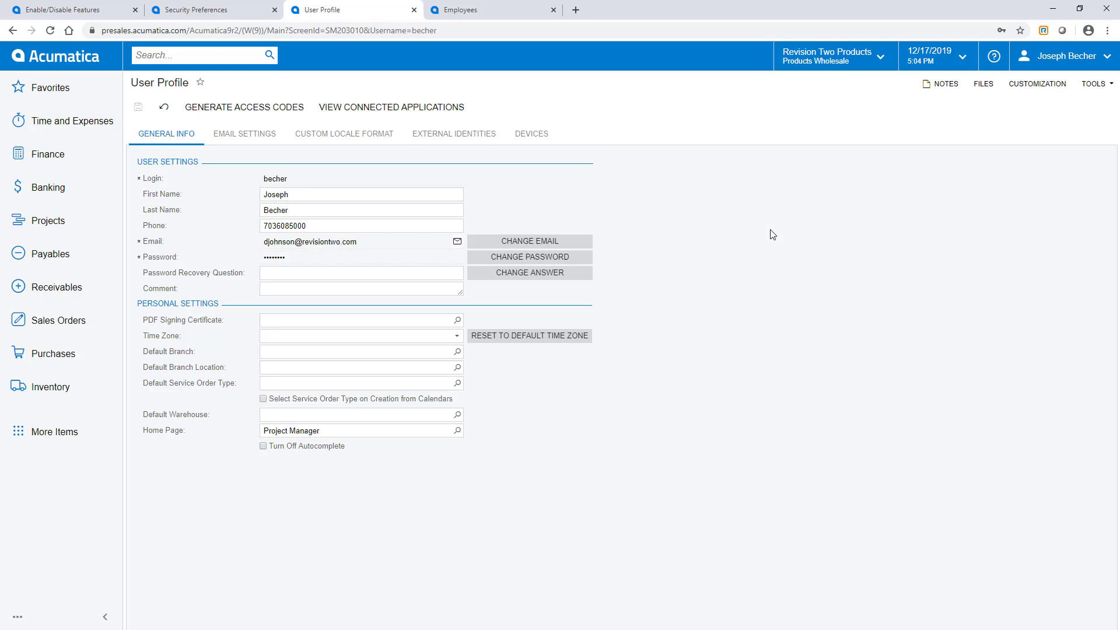
pyautogui.click(362, 227)
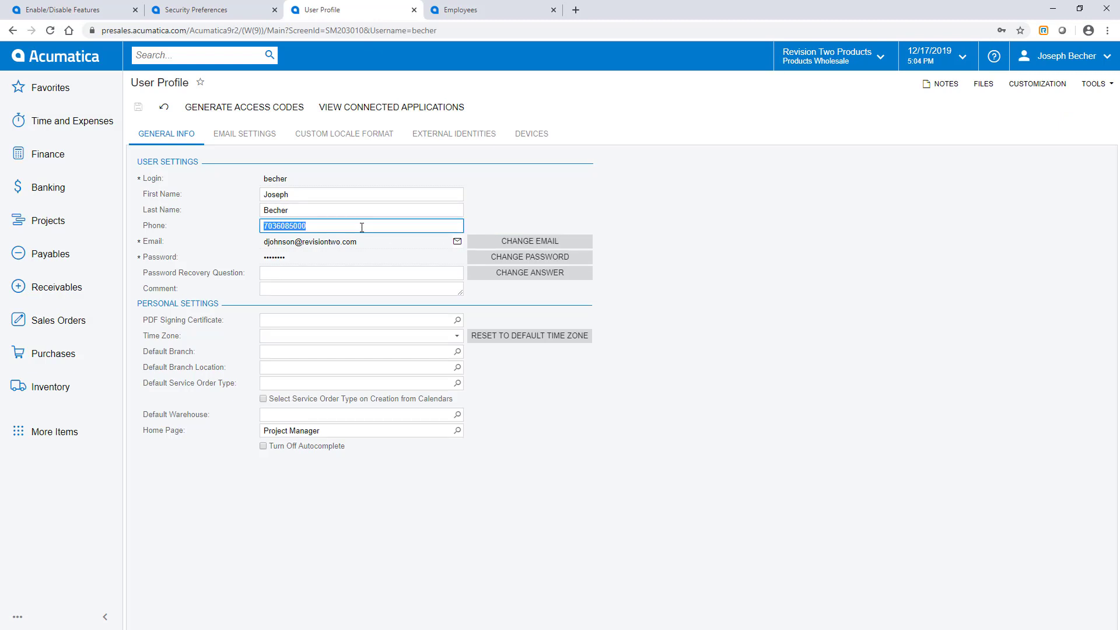
pyautogui.click(620, 218)
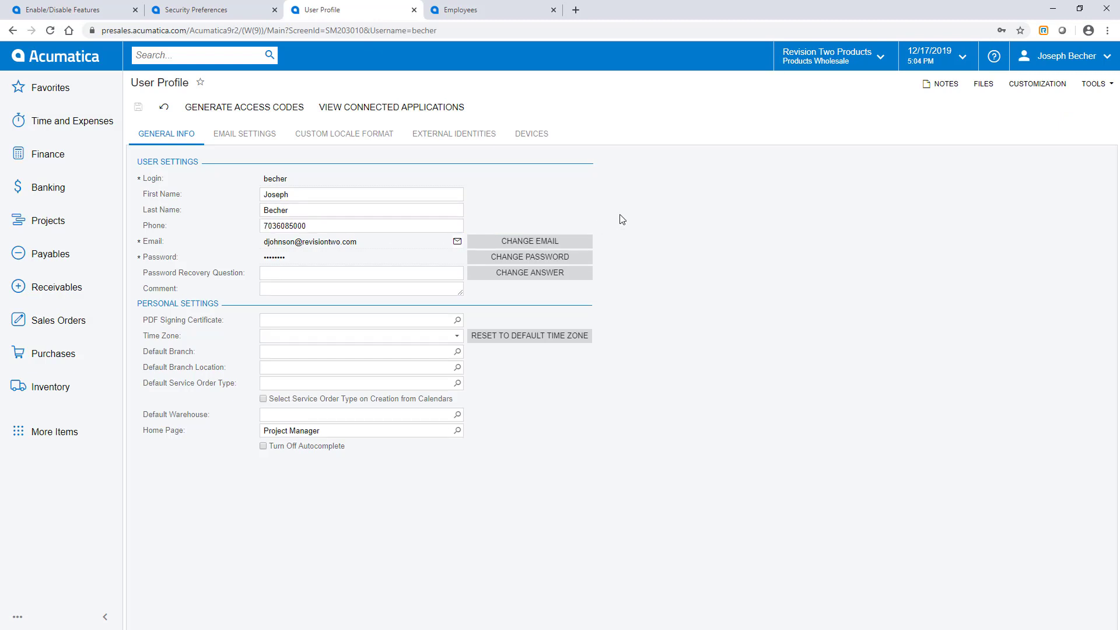
# - Close the Employees, Security Preferences and Enable/Disable Features pages
pyautogui.click(553, 10)
pyautogui.click(275, 10)
pyautogui.click(134, 10)
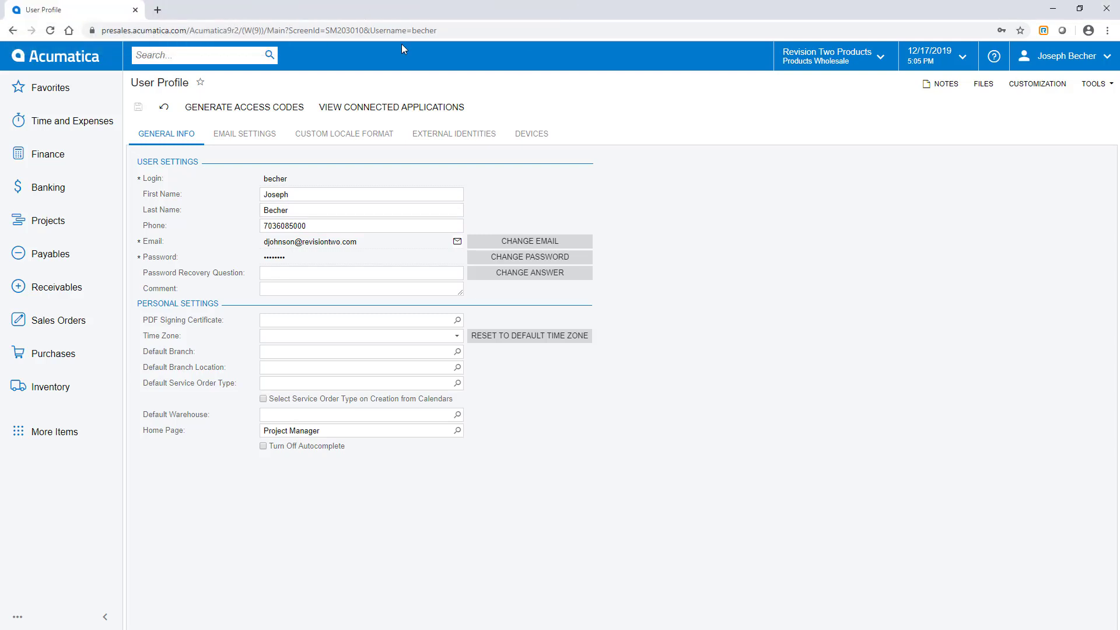
# - Sign out, then sign back in with the saved username and the account password
pyautogui.click(1065, 57)
pyautogui.click(1072, 153)
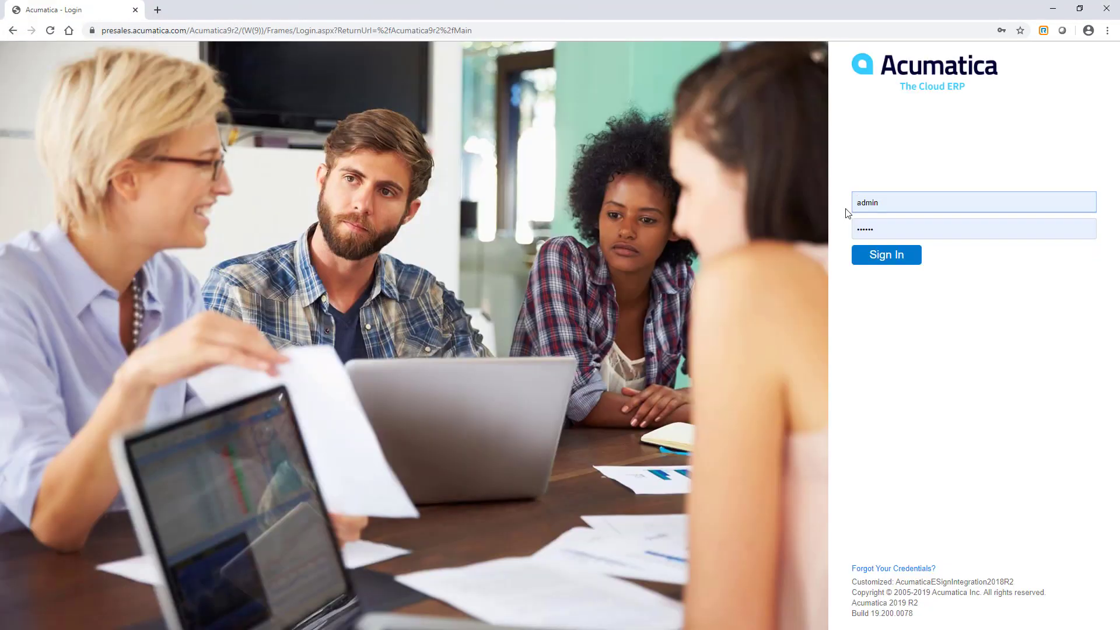
pyautogui.click(856, 203)
pyautogui.write('b')
pyautogui.press('Down')
pyautogui.press('Return')
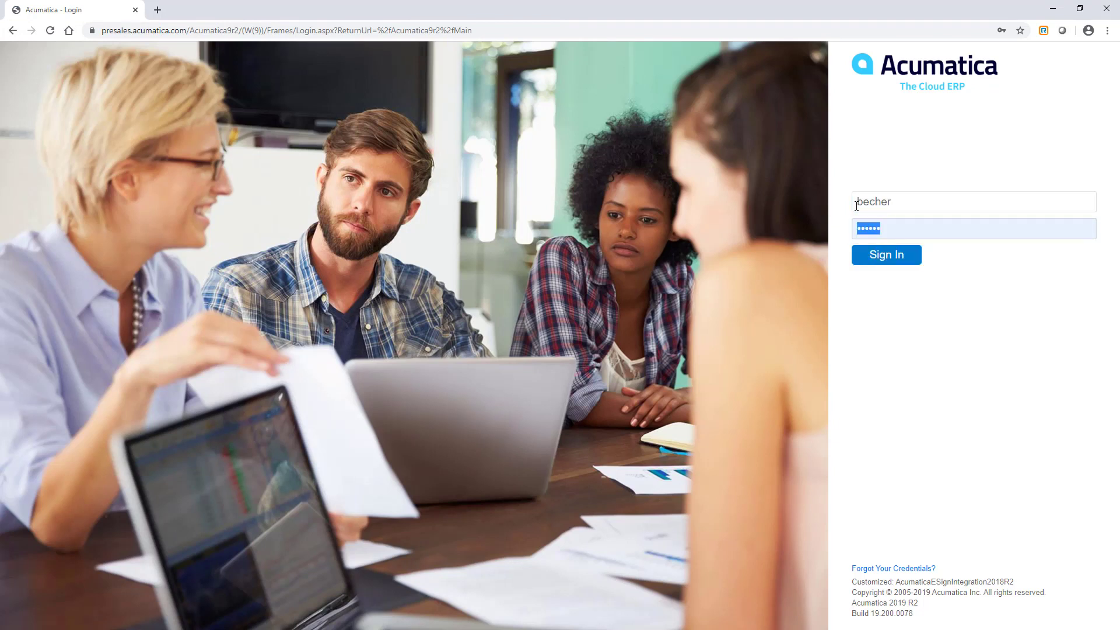
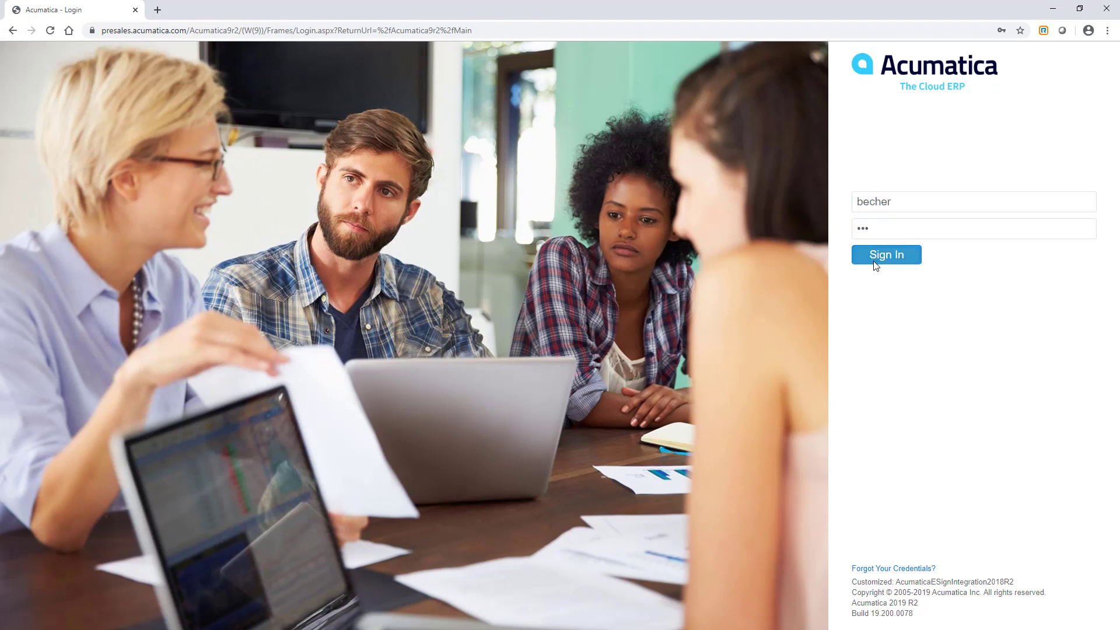
pyautogui.click(876, 263)
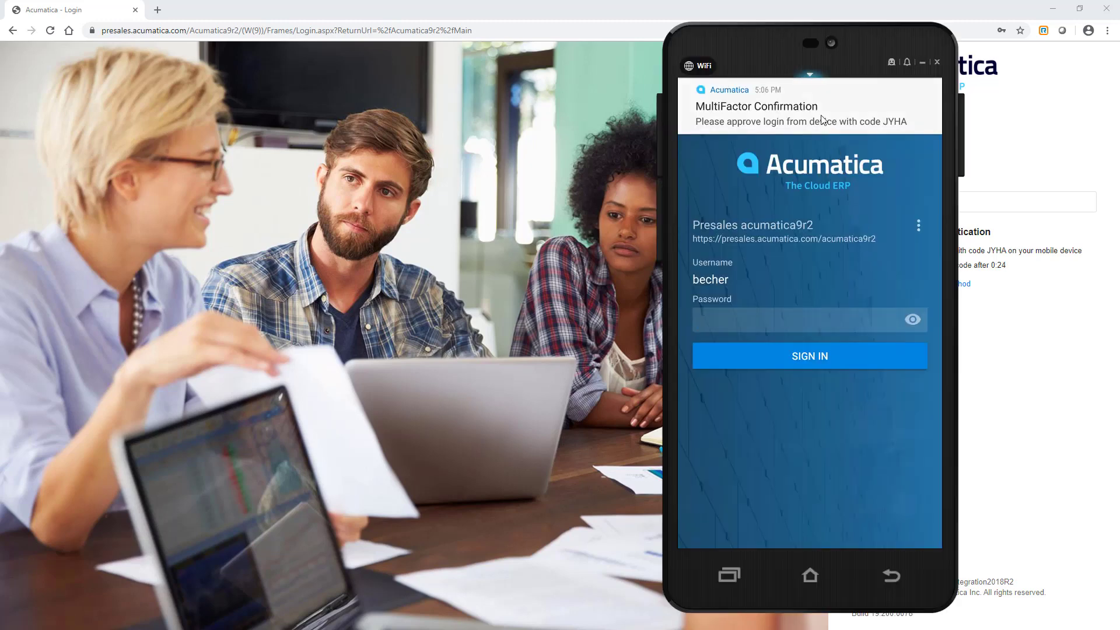
# - Approve the MultiFactor Confirmation request on the phone and confirm it with the identity PIN
pyautogui.click(821, 117)
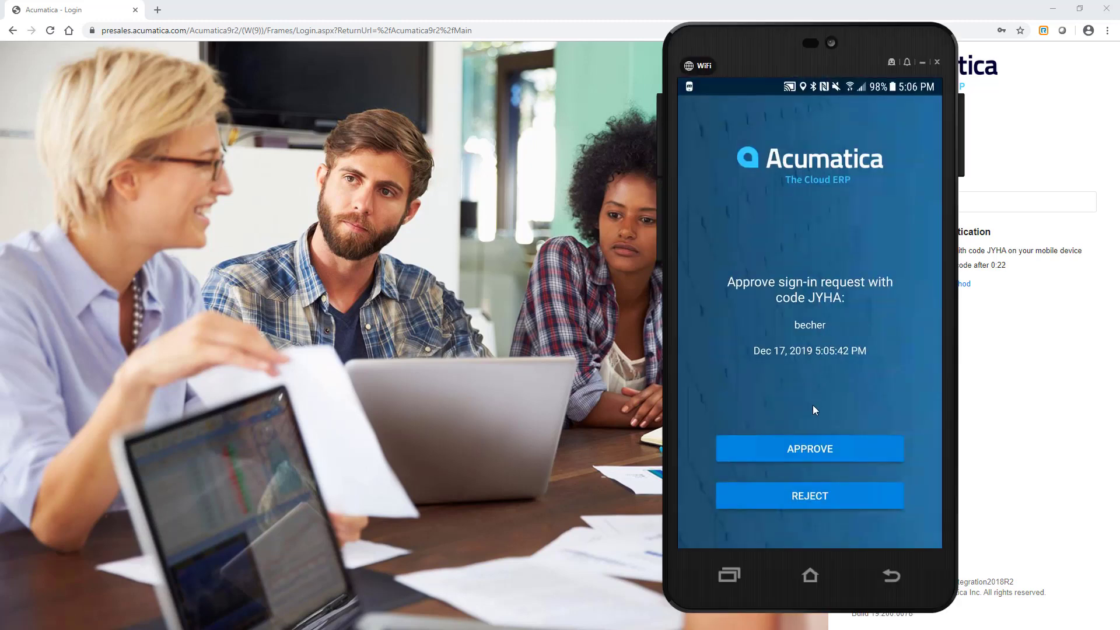
pyautogui.click(816, 448)
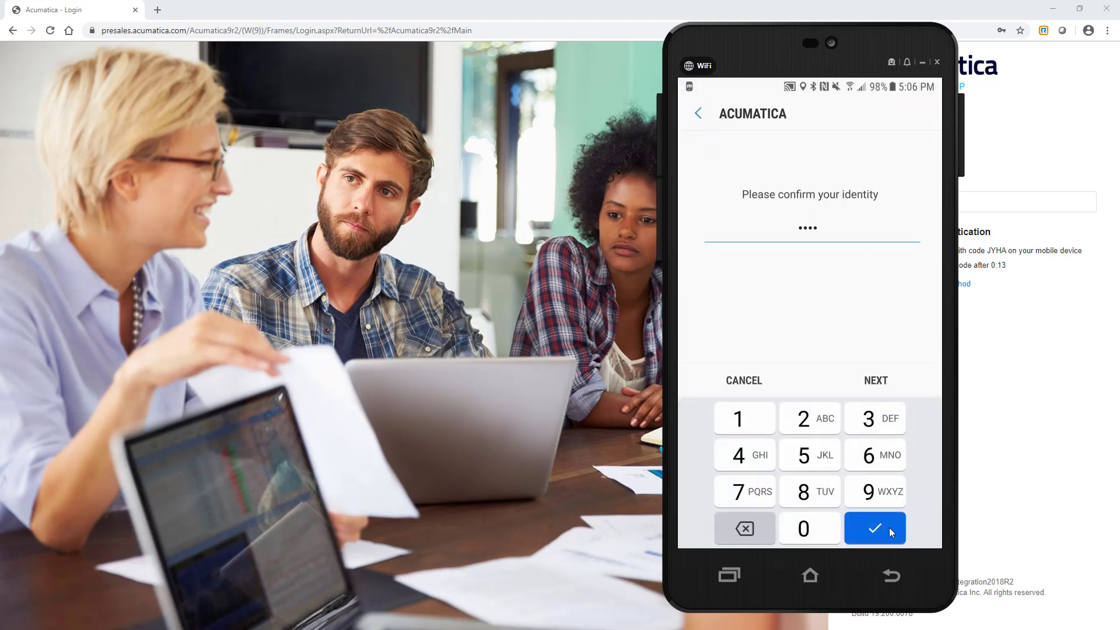
pyautogui.click(874, 528)
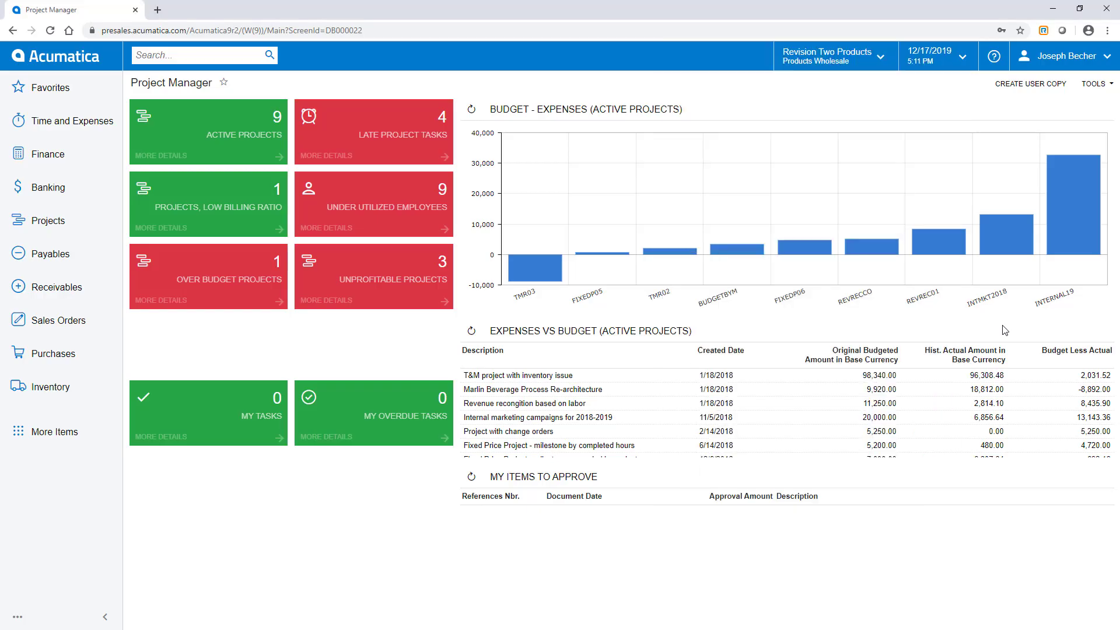
# - Sign out, sign back in with username and password, and choose Receive code by email
pyautogui.click(1087, 65)
pyautogui.click(1072, 154)
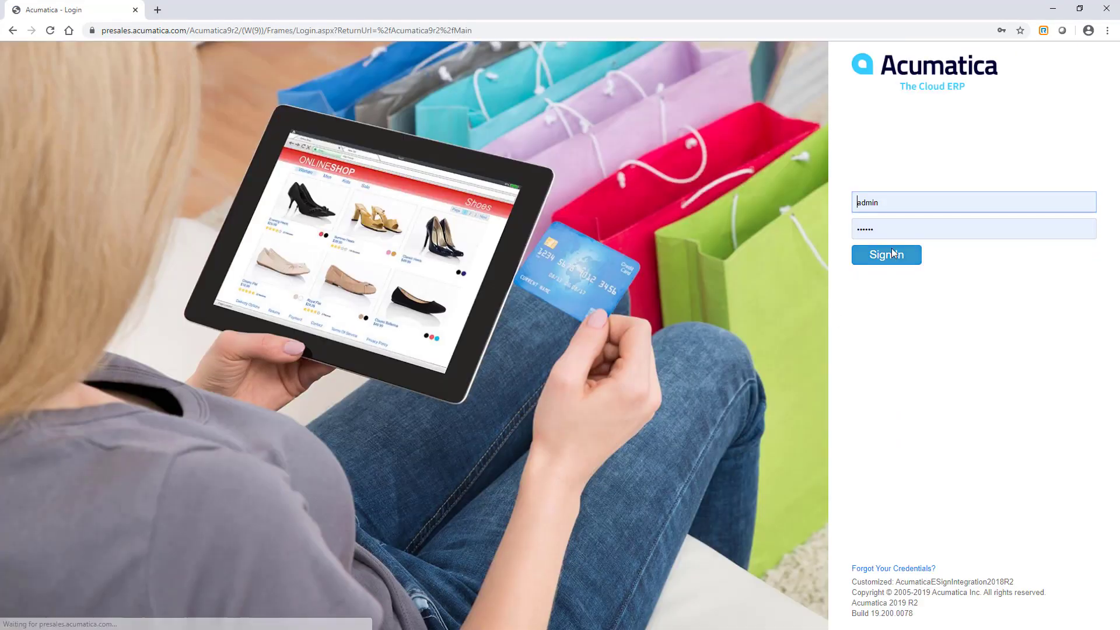
pyautogui.doubleClick(894, 203)
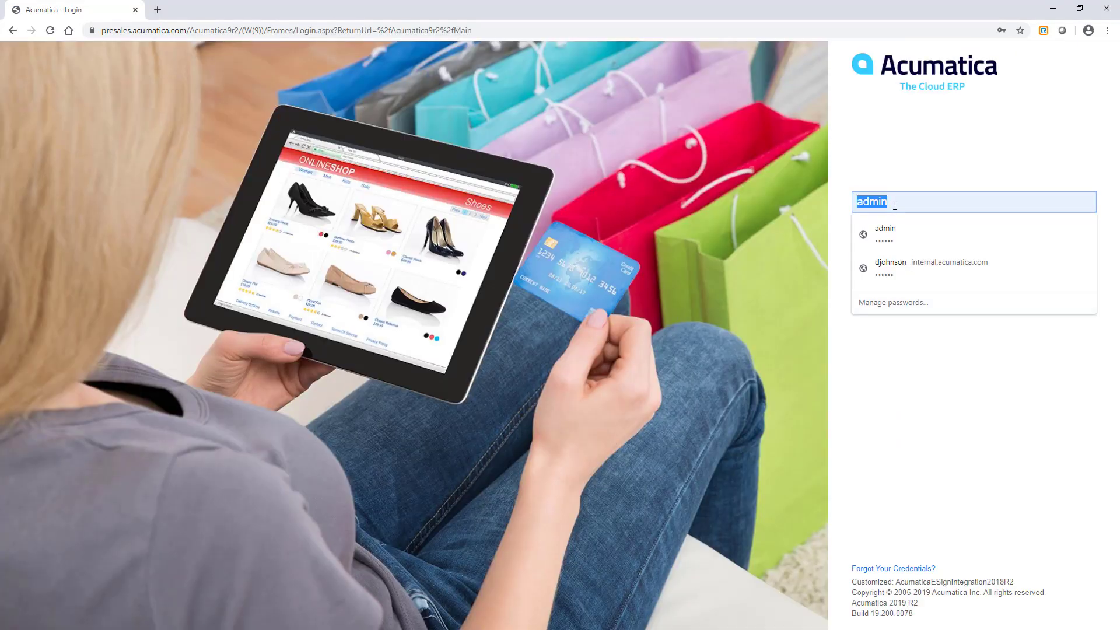
pyautogui.write('becher')
pyautogui.press('Tab')
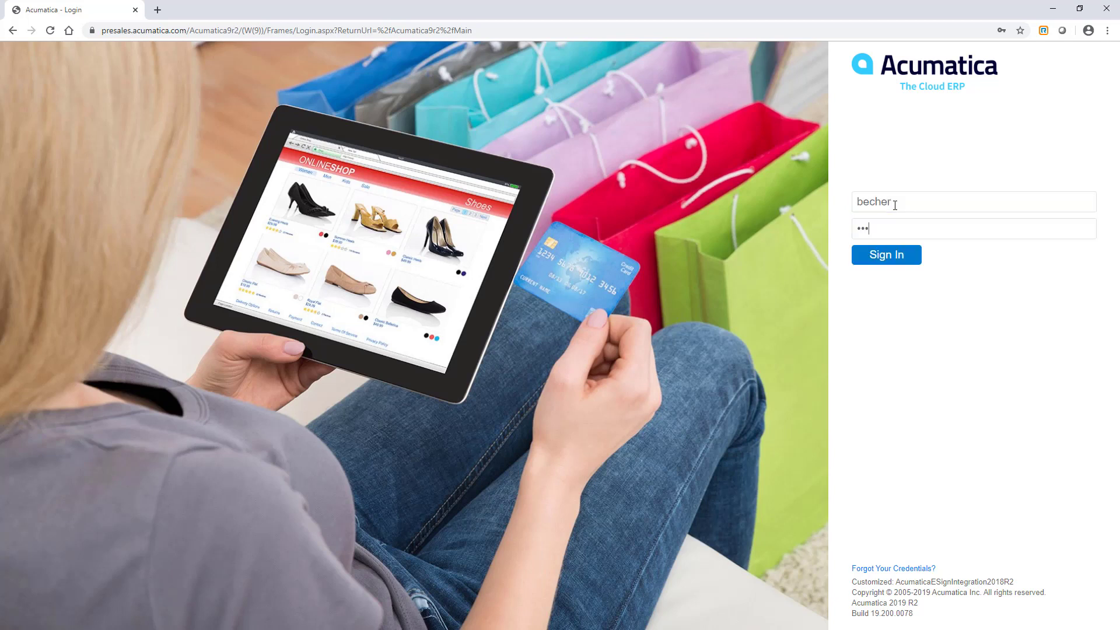
pyautogui.click(902, 257)
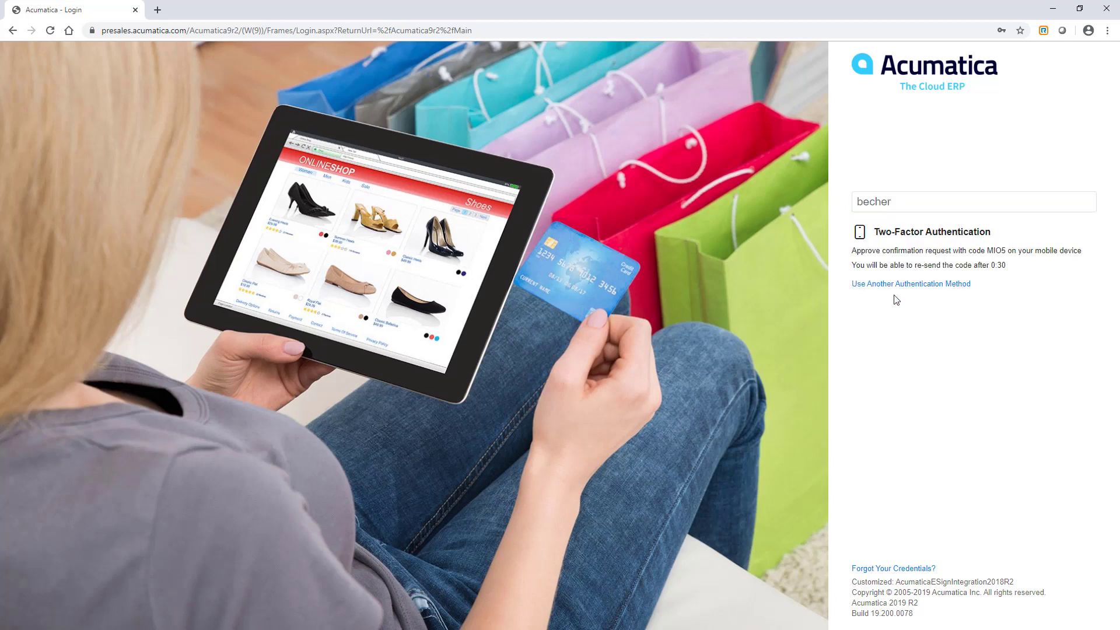
pyautogui.click(893, 286)
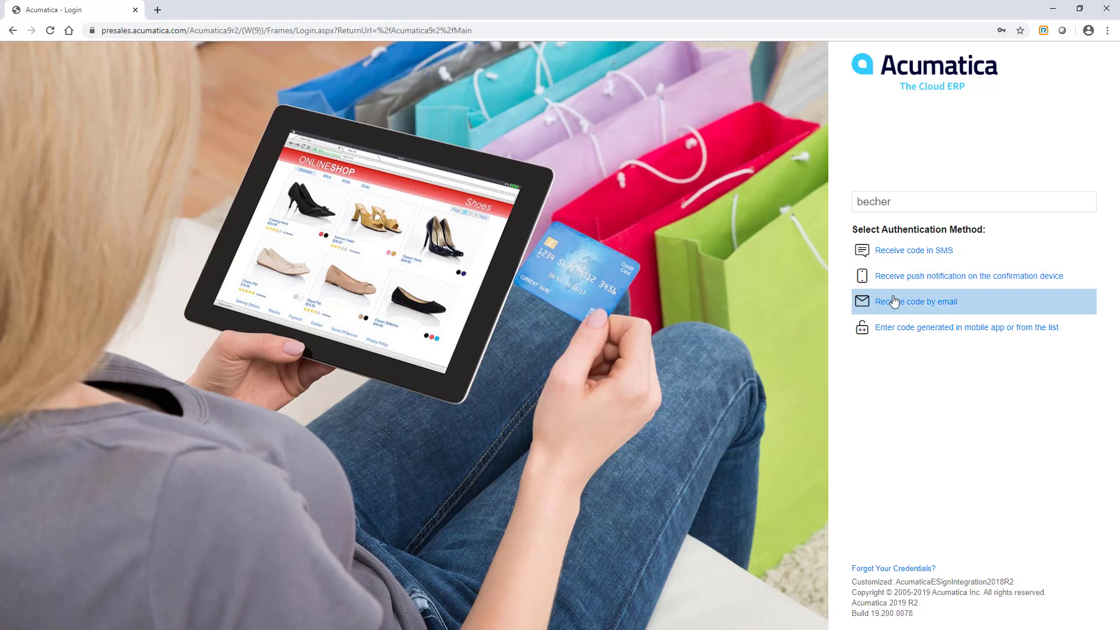
pyautogui.click(893, 301)
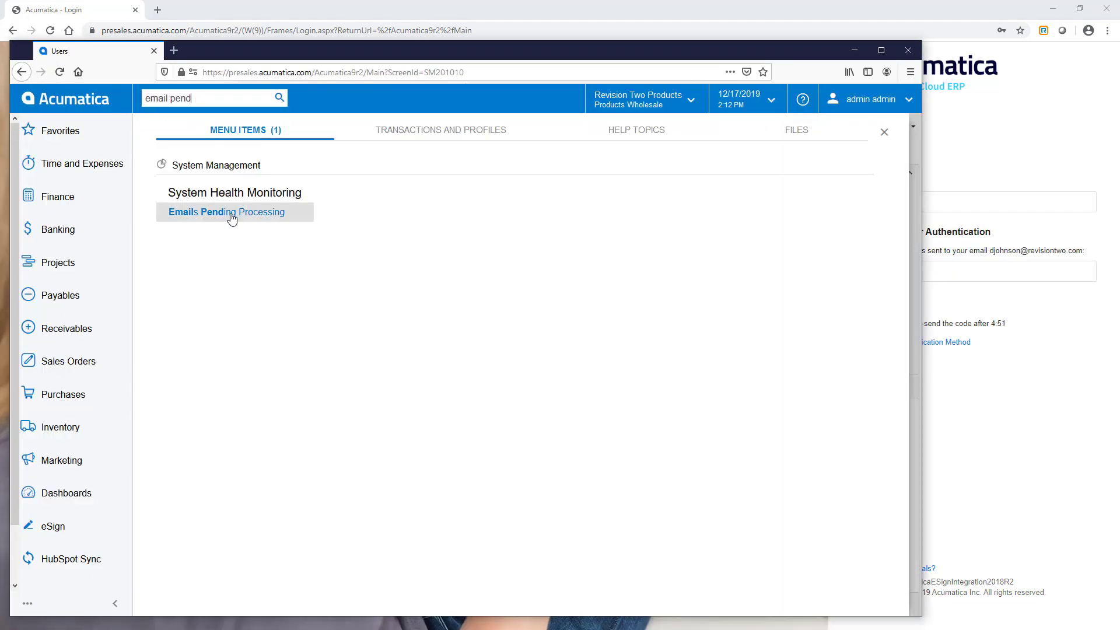
# - Copy the code from the Sign-in Code email in Emails Pending Processing and sign in with it
pyautogui.click(230, 212)
pyautogui.click(327, 277)
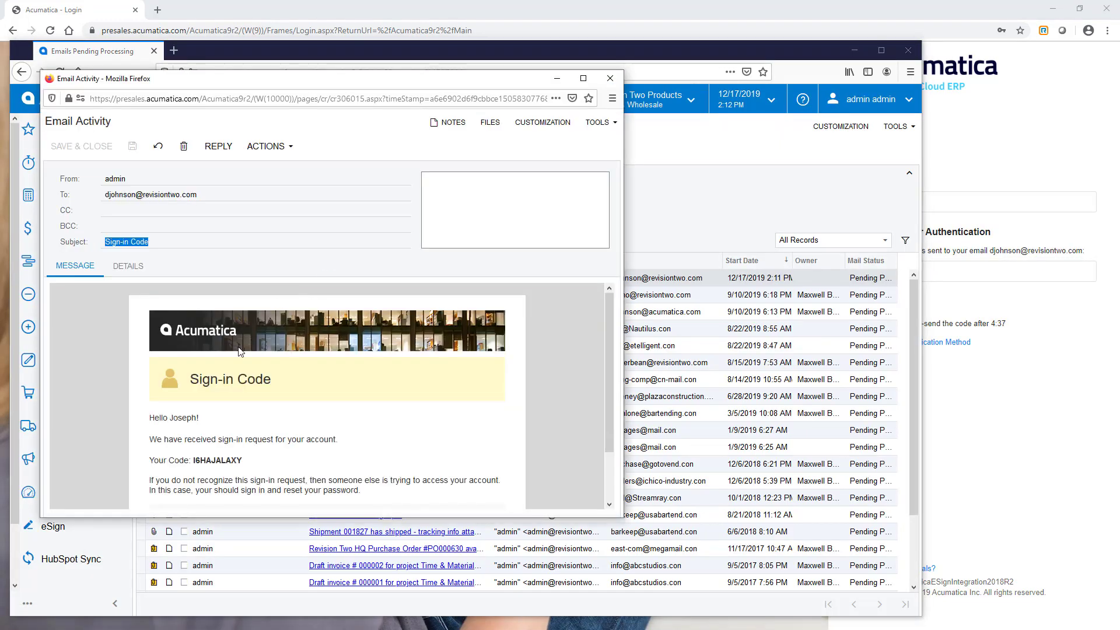
pyautogui.moveTo(193, 461); pyautogui.dragTo(241, 465)
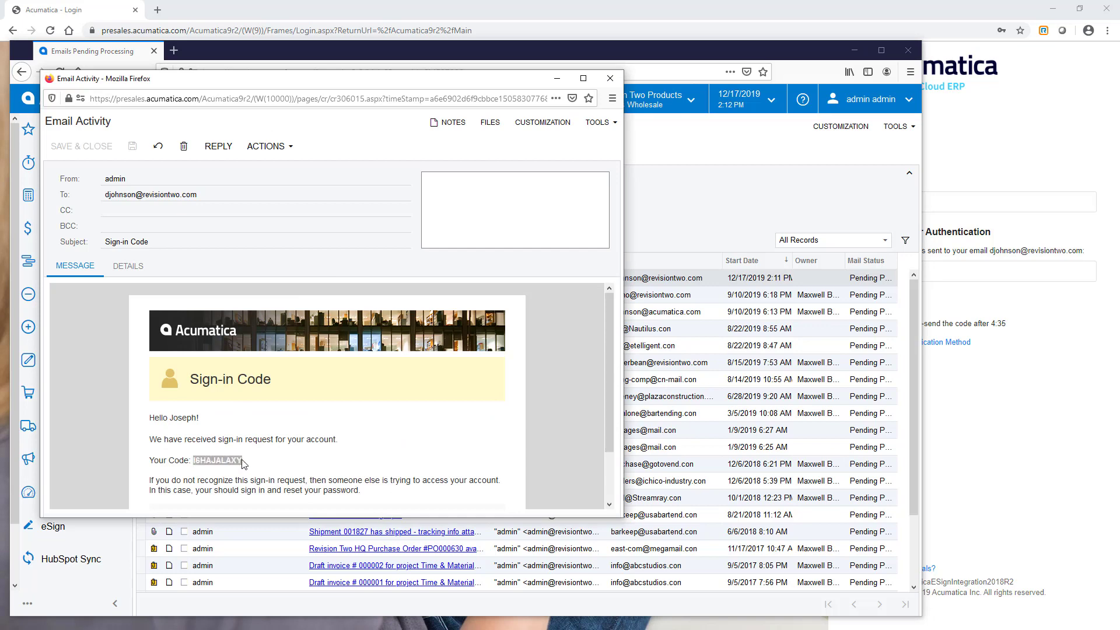
pyautogui.hotkey('ctrl', 'c')
pyautogui.click(1032, 408)
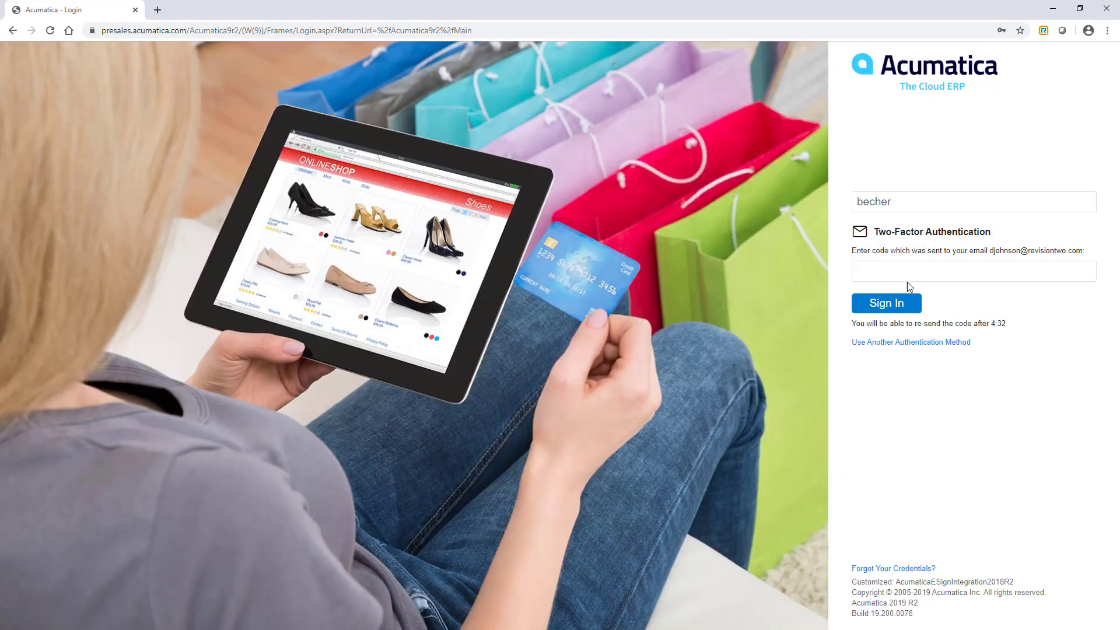
pyautogui.click(907, 279)
pyautogui.hotkey('ctrl', 'v')
pyautogui.click(918, 304)
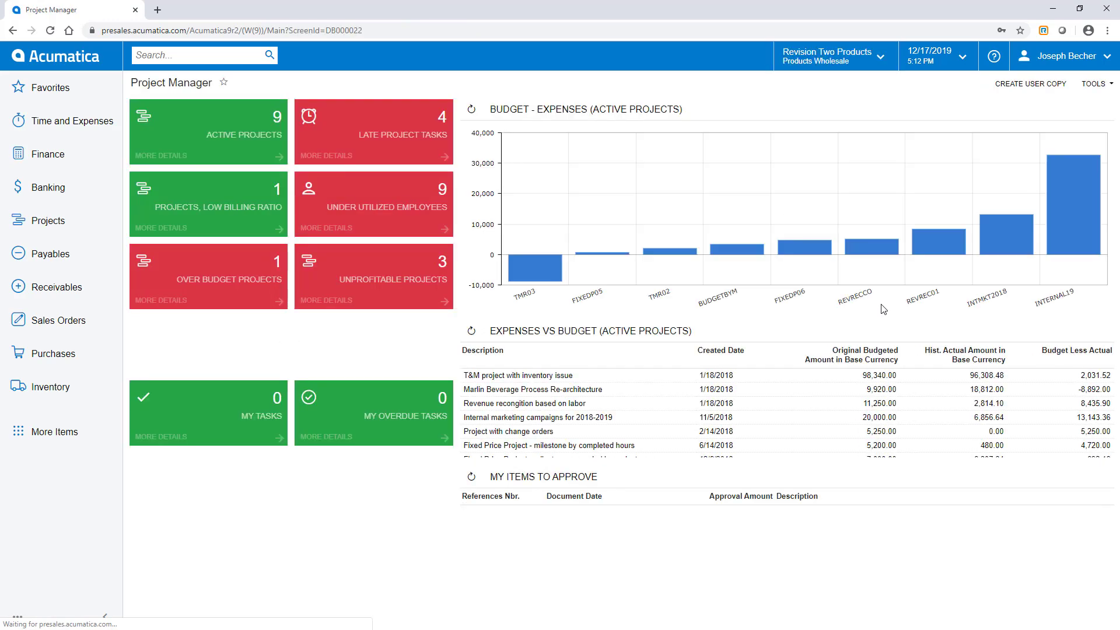
# - Sign out, then review the available Provider Types on the SMS Providers page
pyautogui.click(1059, 59)
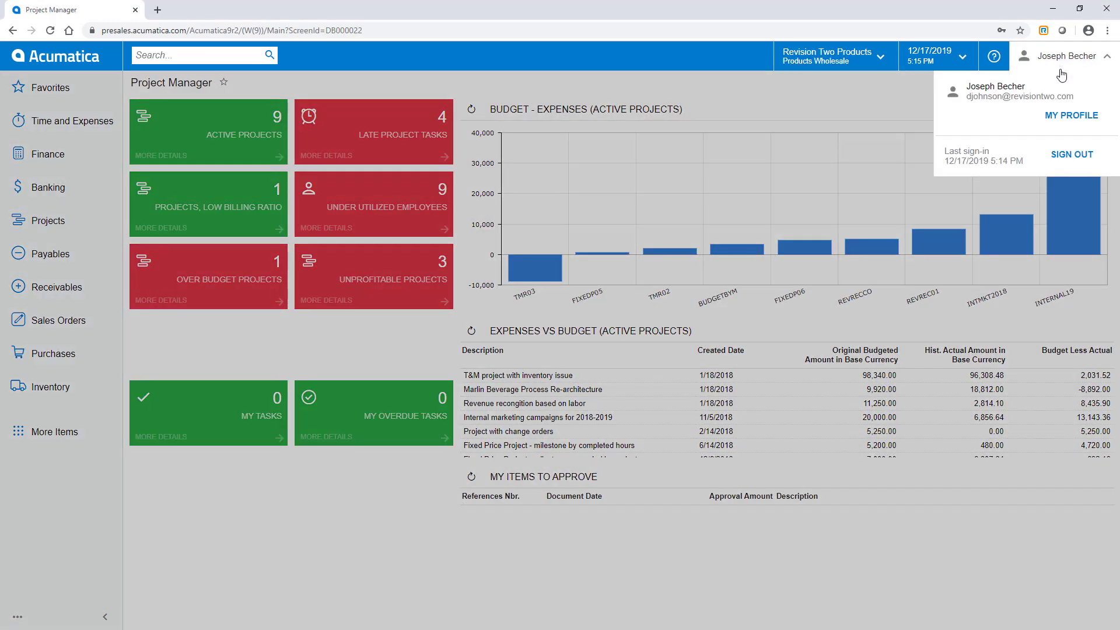
pyautogui.click(1074, 154)
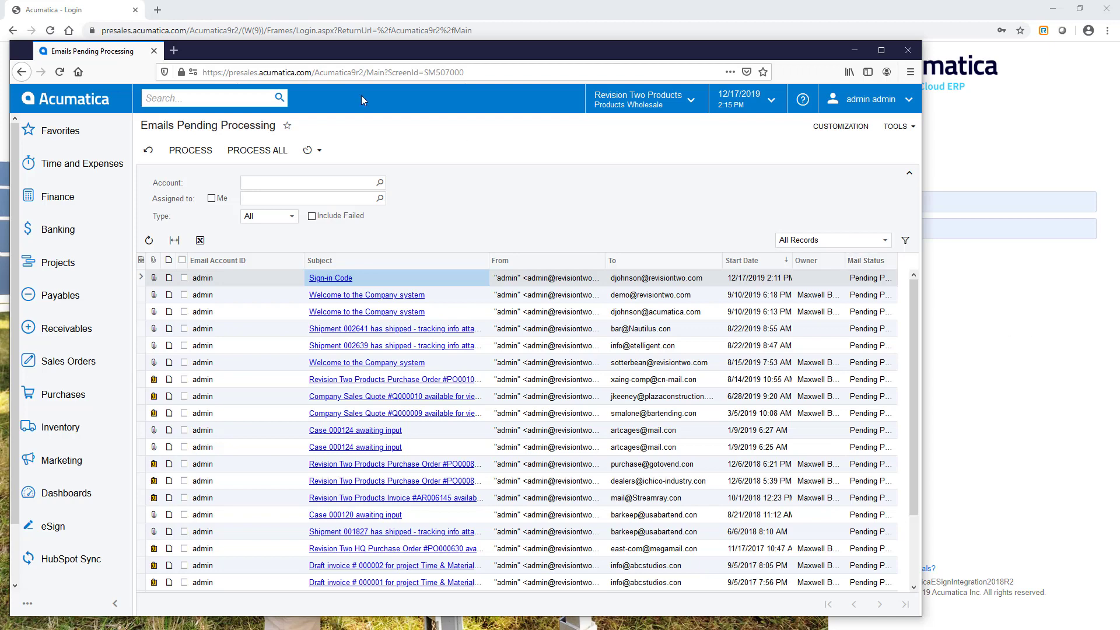
pyautogui.write('sms')
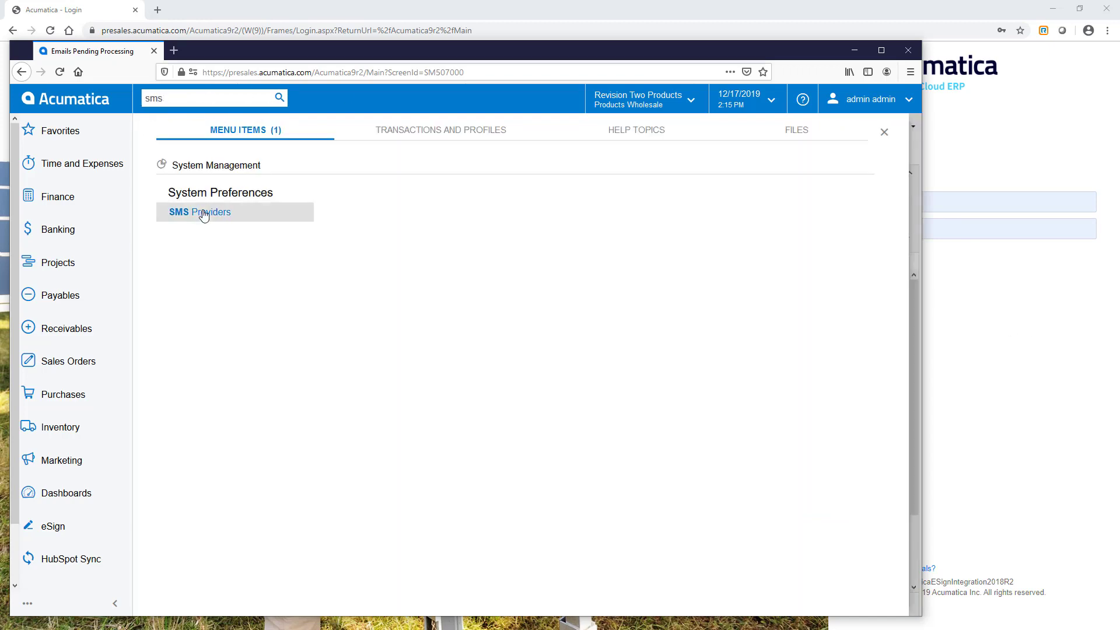
pyautogui.click(232, 214)
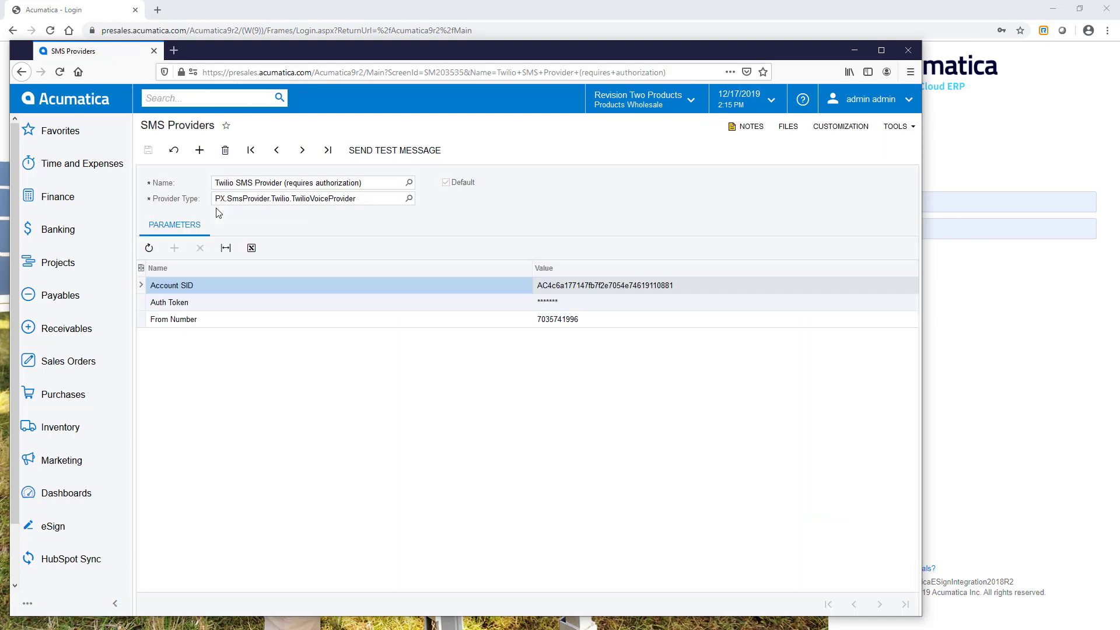
pyautogui.click(410, 199)
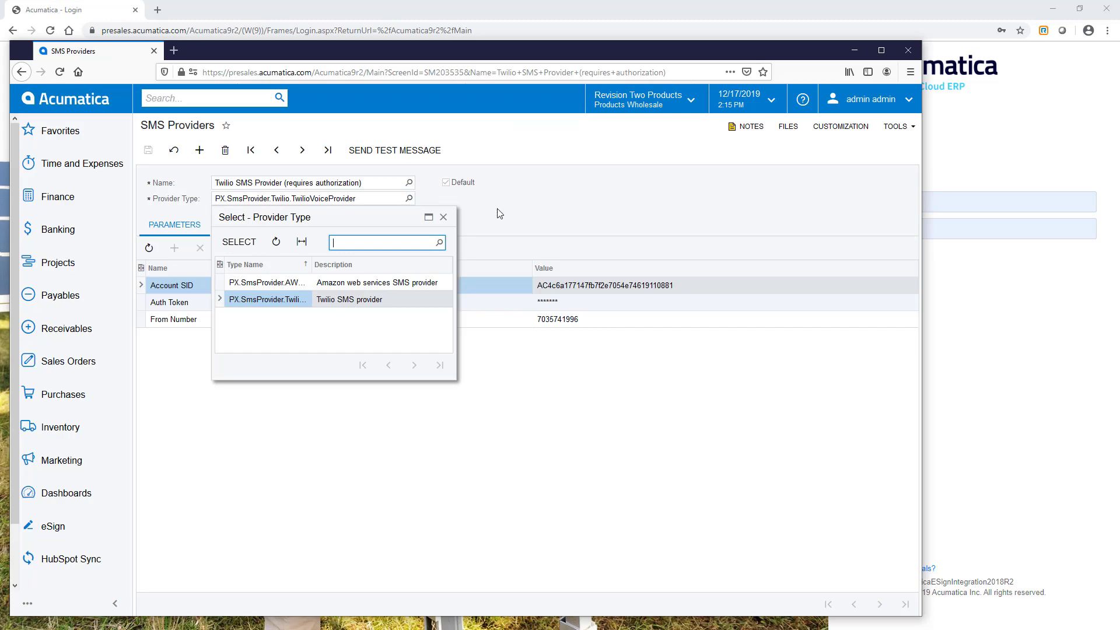
pyautogui.press('Escape')
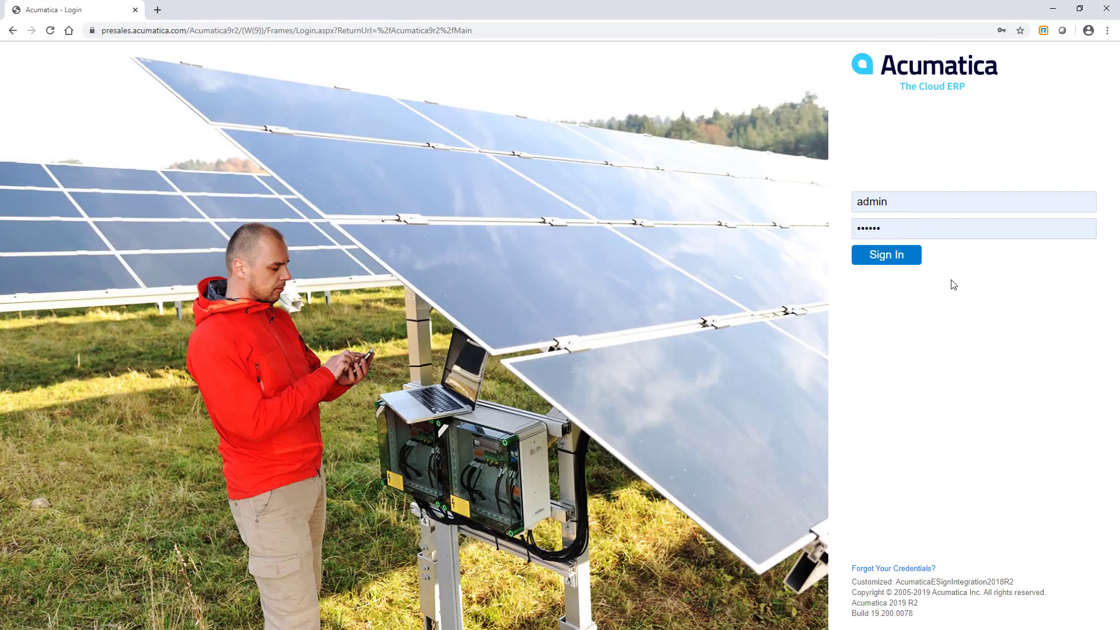
# - Submit the saved credentials and request the two-factor code by SMS
pyautogui.click(881, 202)
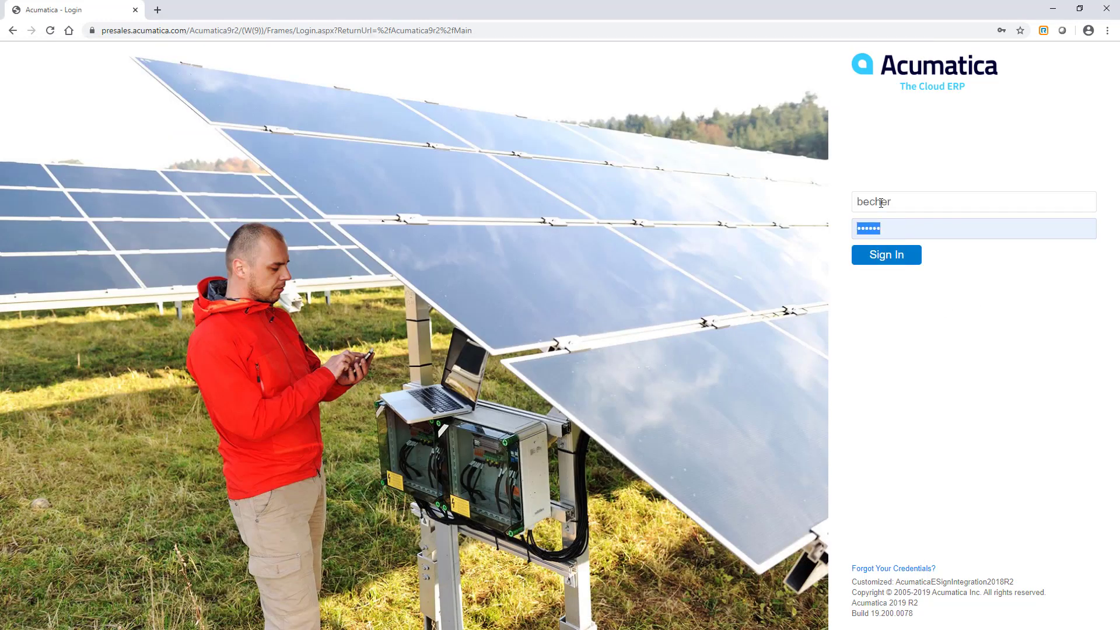
pyautogui.click(894, 248)
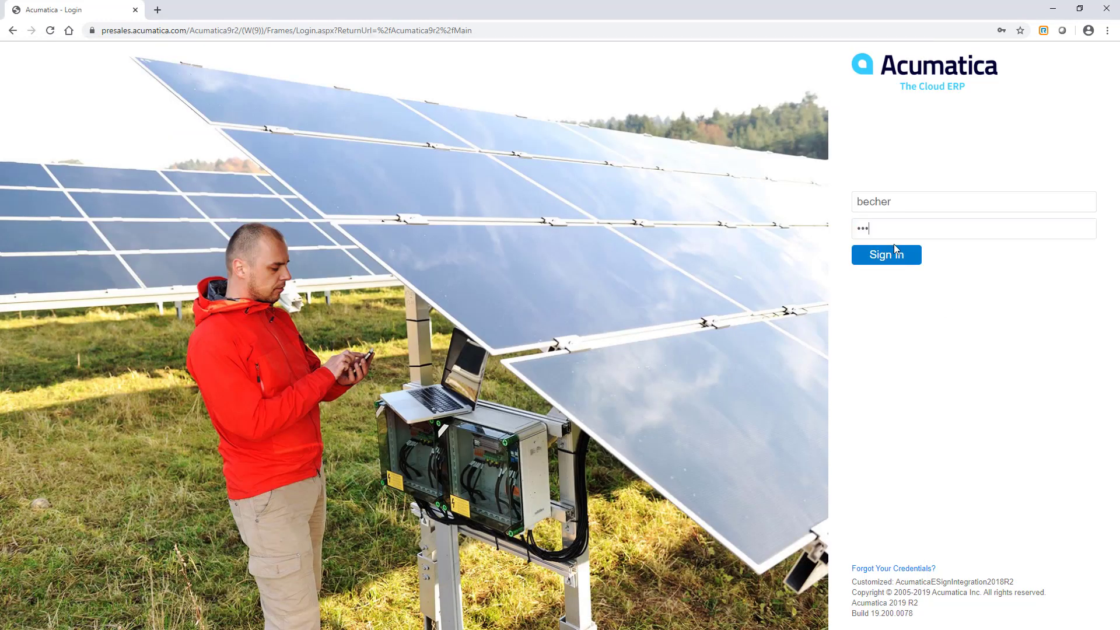
pyautogui.click(900, 284)
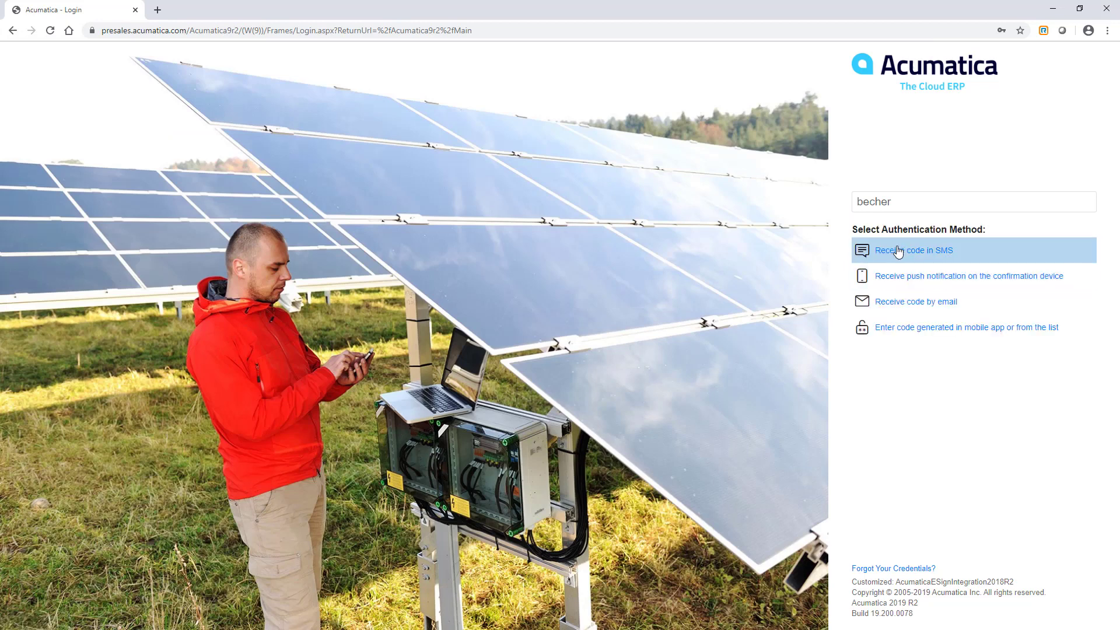
pyautogui.click(889, 250)
# - Enter the SMS code shown on the phone to finish signing in
pyautogui.hotkey('alt', 'Tab')
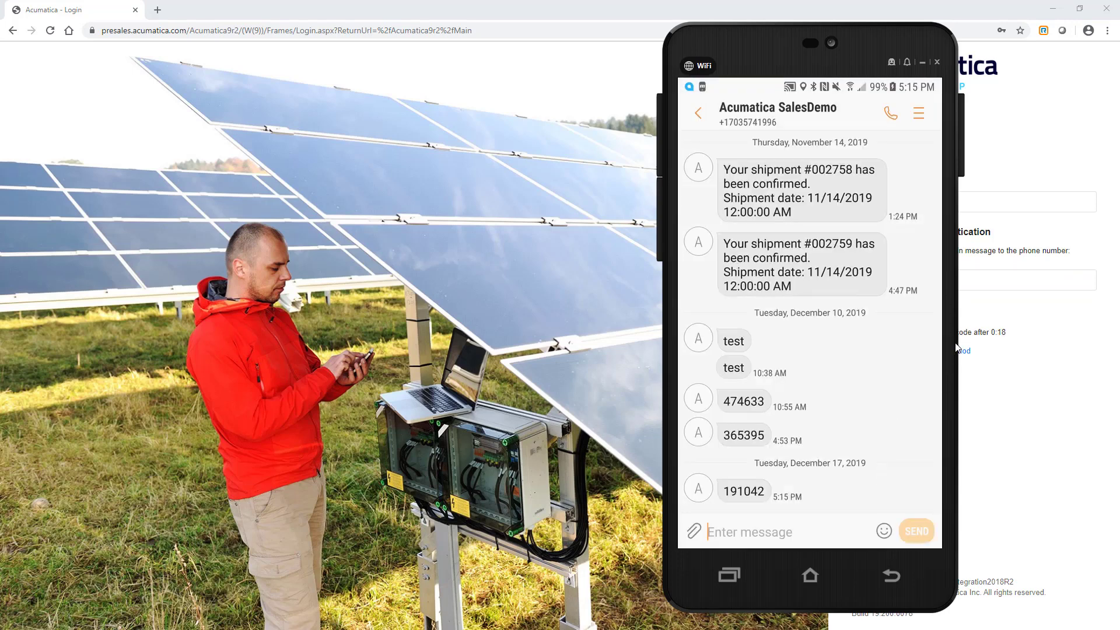
pyautogui.click(1000, 278)
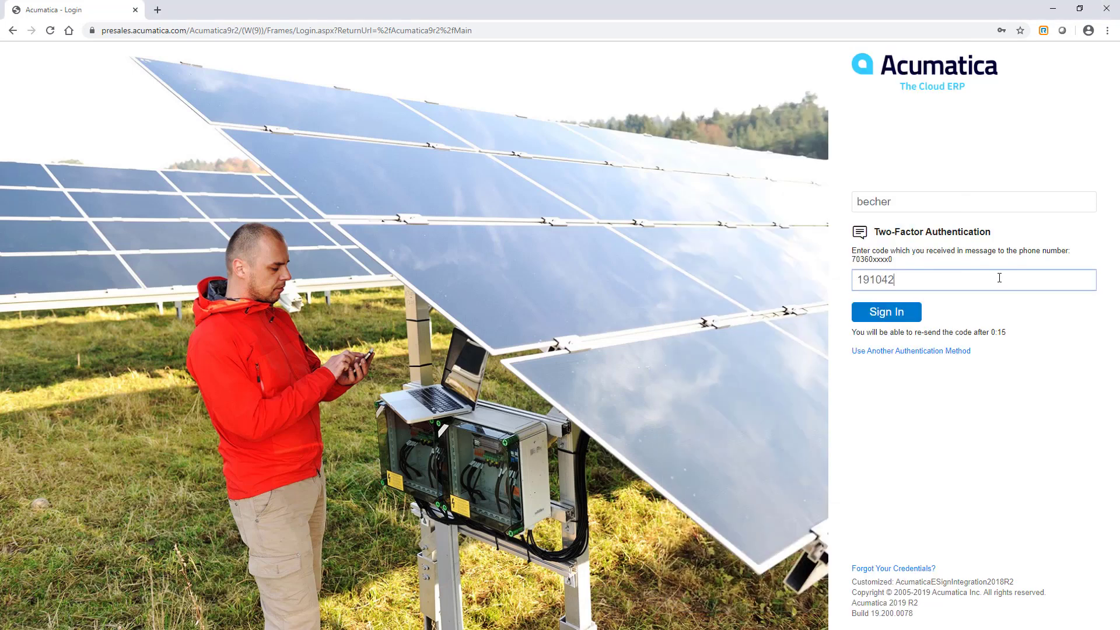
pyautogui.click(899, 320)
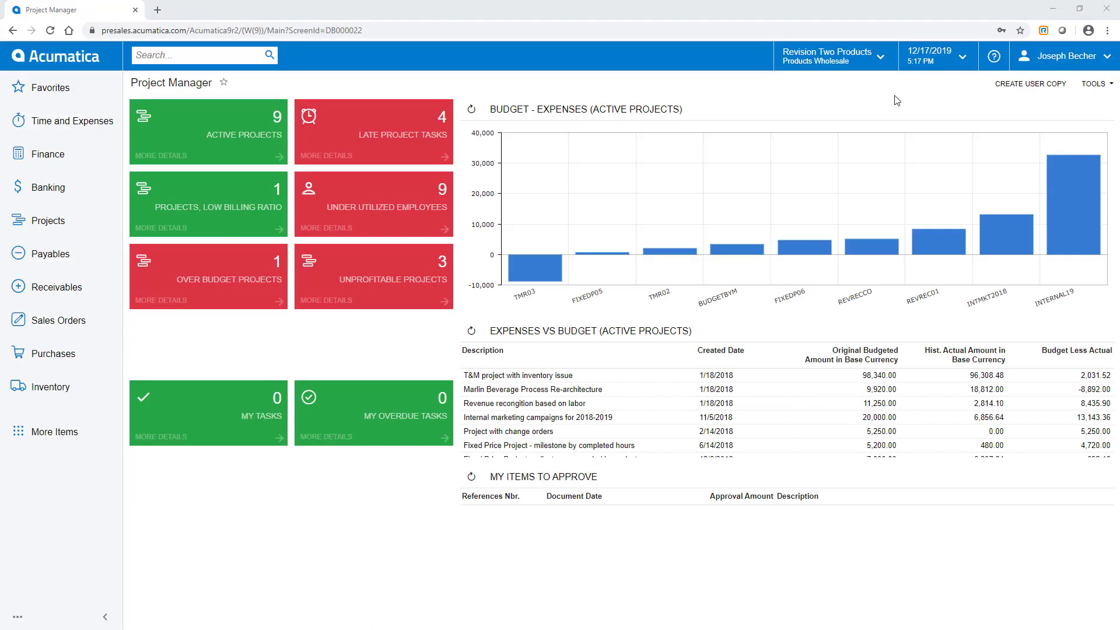
# - Sign out of the web session, then sign in to the phone app and generate a one-time access code
pyautogui.click(1056, 58)
pyautogui.click(1070, 154)
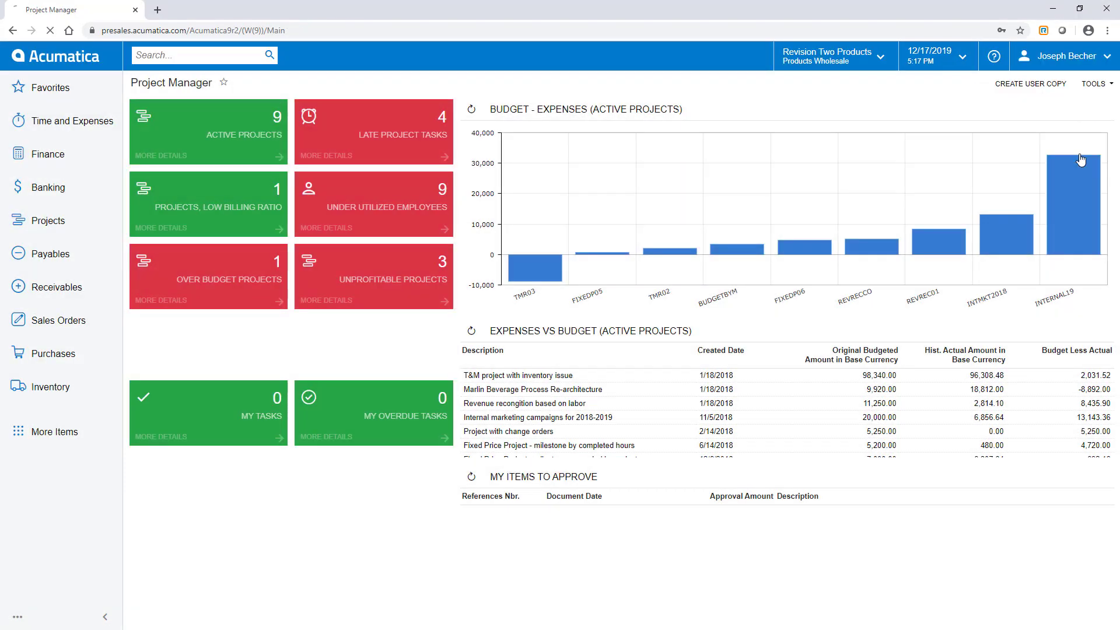
pyautogui.hotkey('alt', 'Tab')
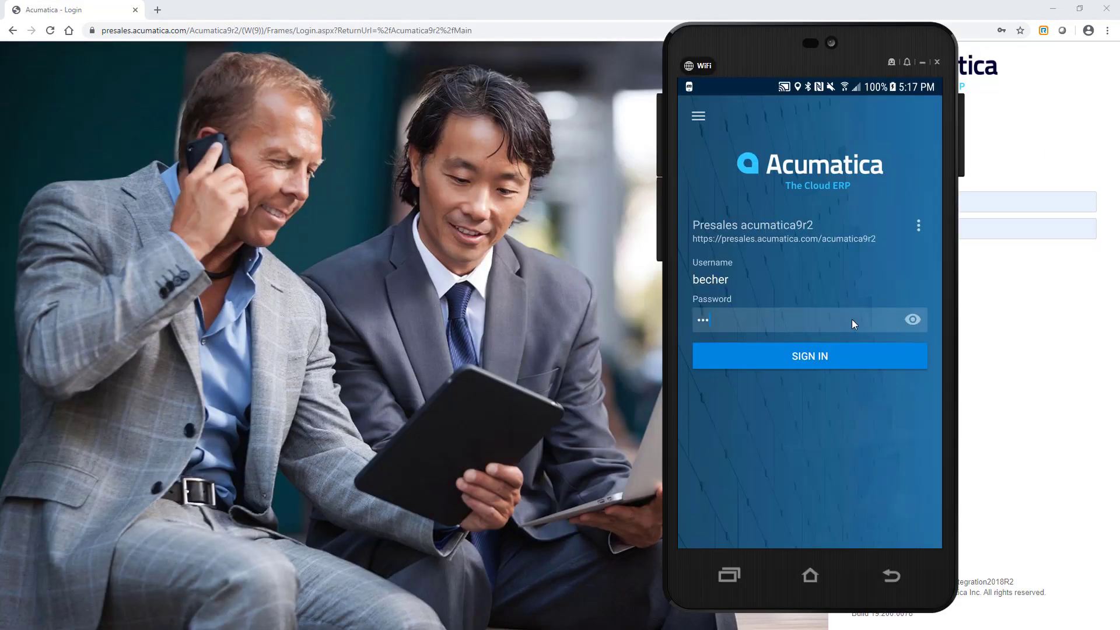
pyautogui.click(825, 355)
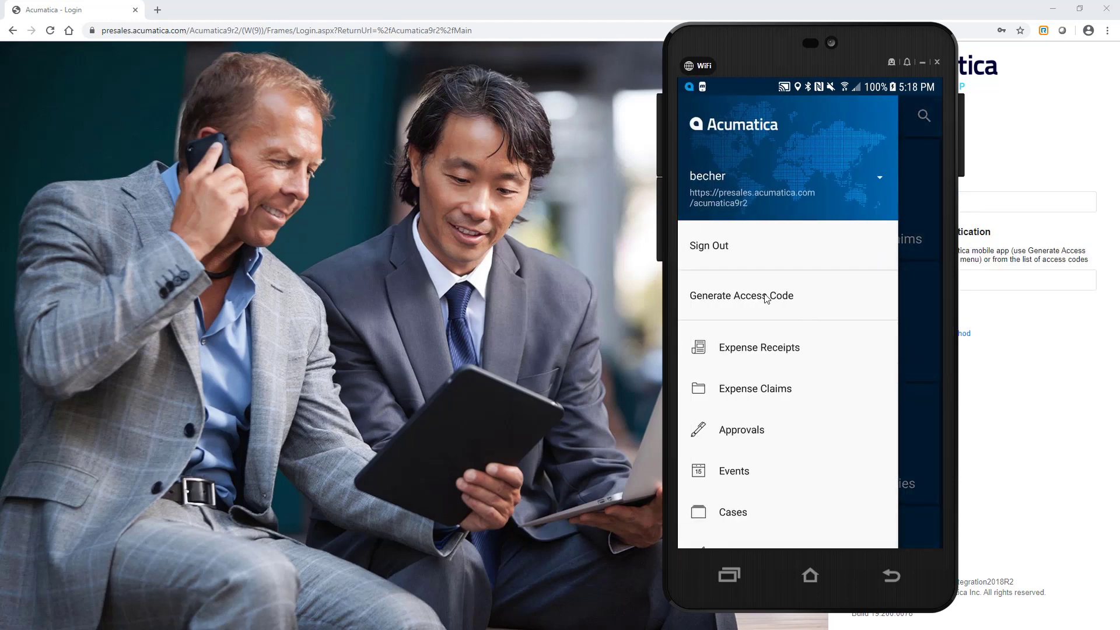
pyautogui.click(770, 299)
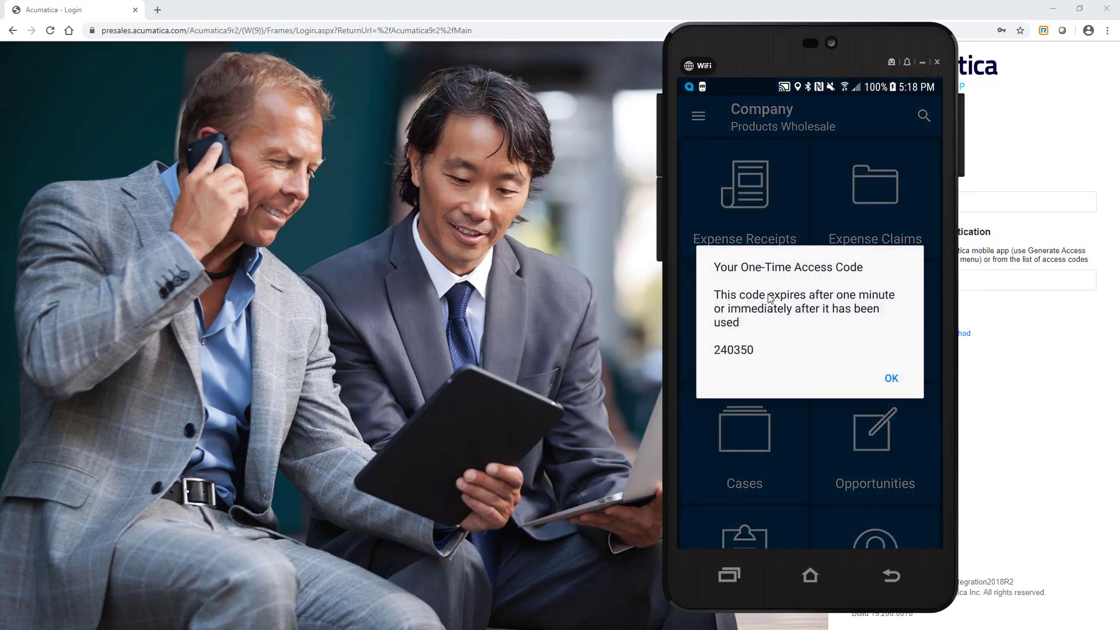